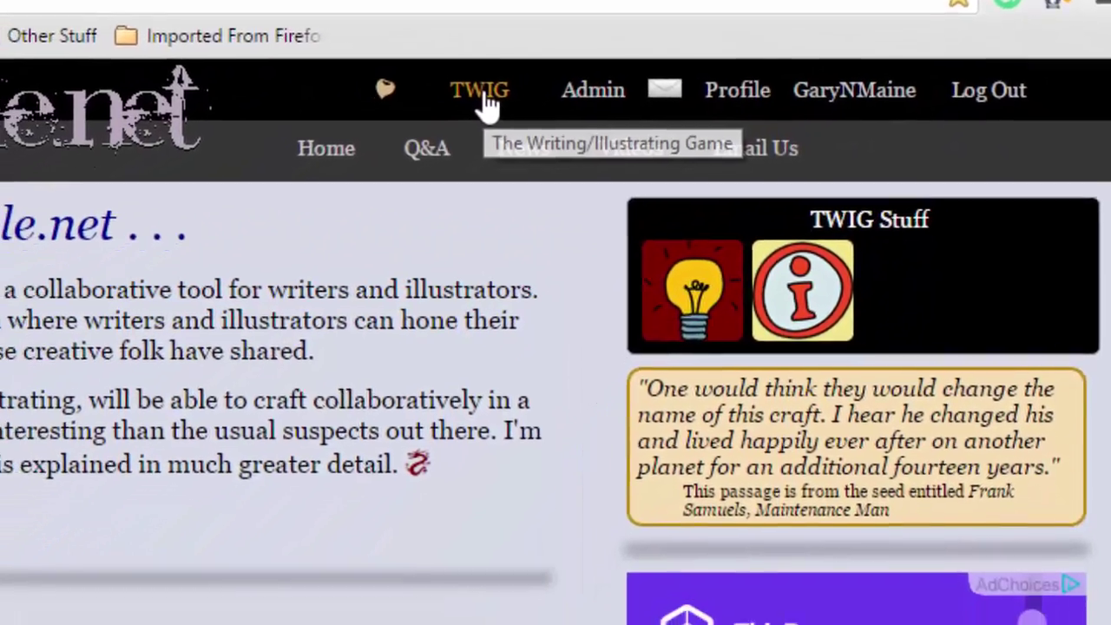
Go to the TWIG area, list your own seeds, and open the existing seed for editing.
click(386, 170)
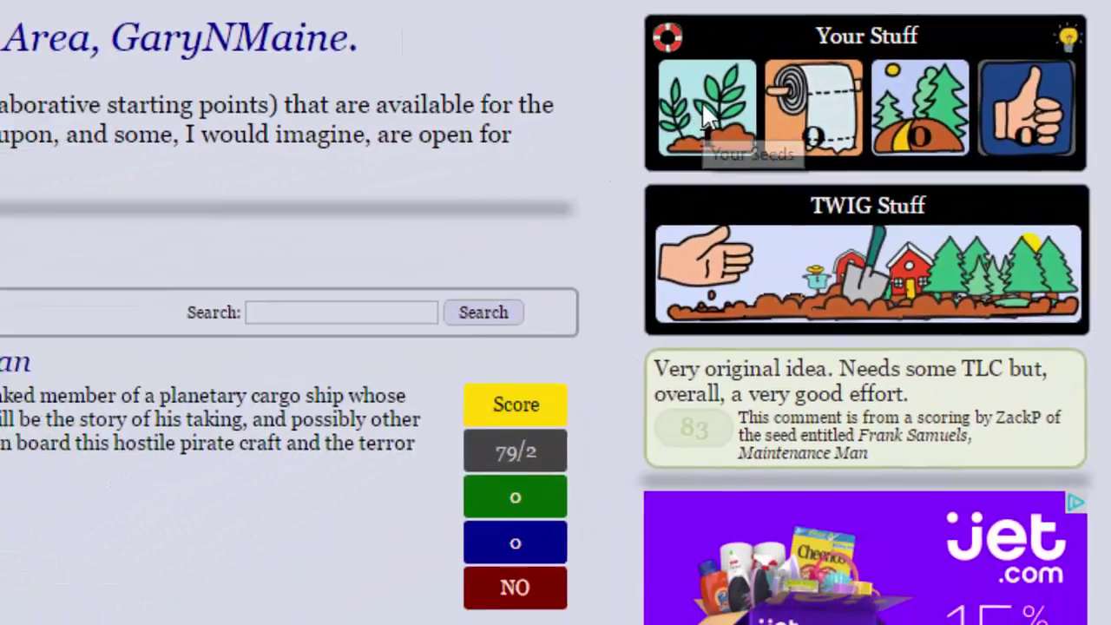
click(701, 103)
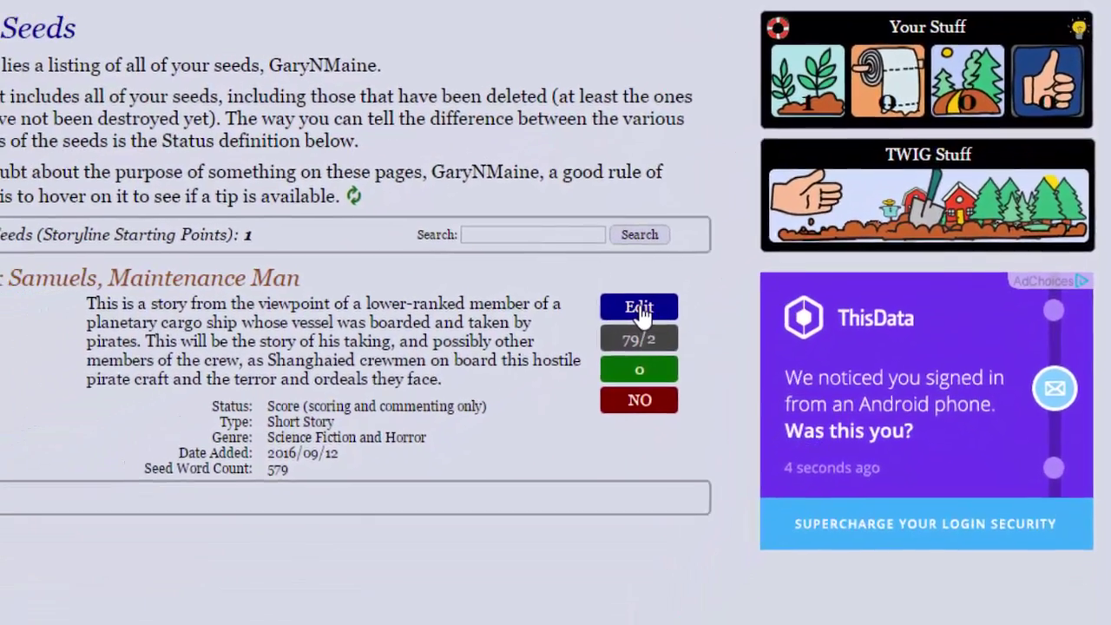
click(595, 338)
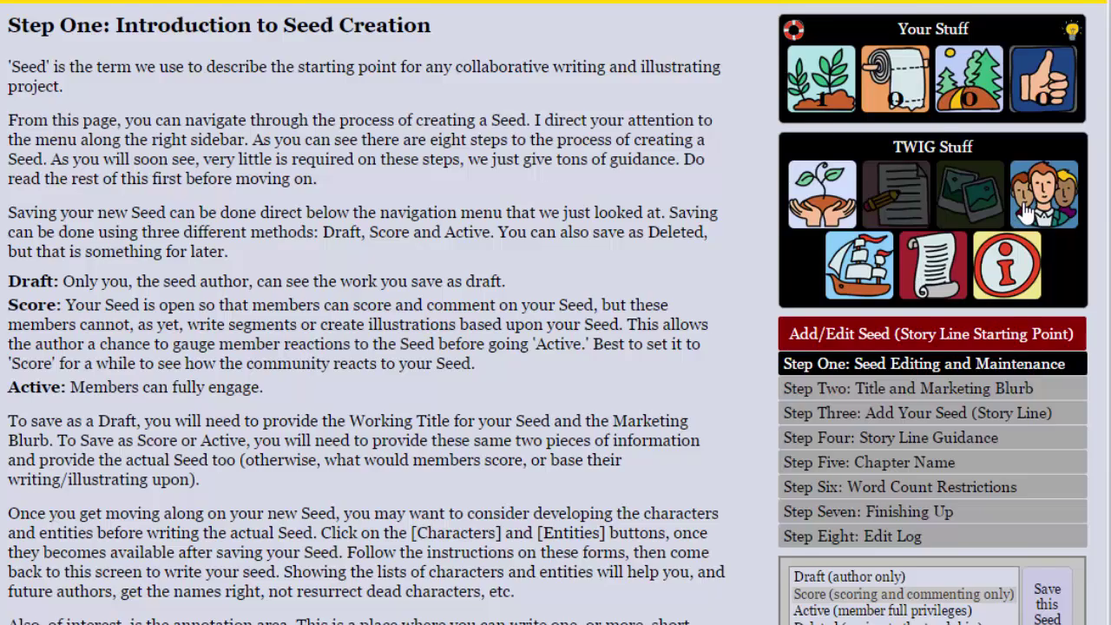
Open the seed's character list and start adding its first character.
scroll(1027, 211, up, 2)
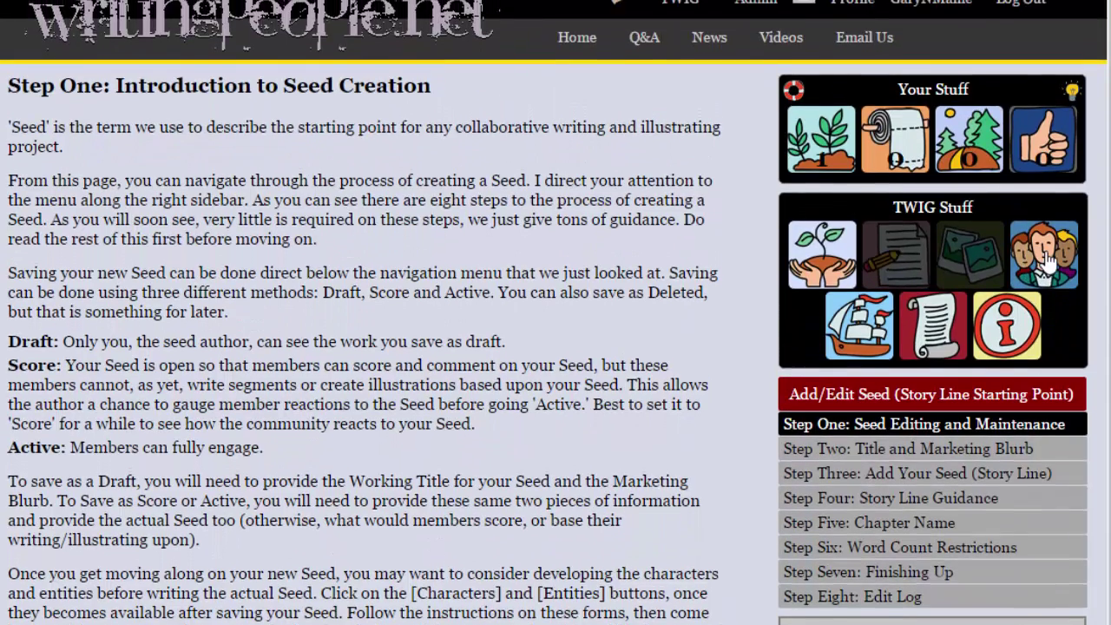
scroll(1049, 258, up, 1)
click(1049, 261)
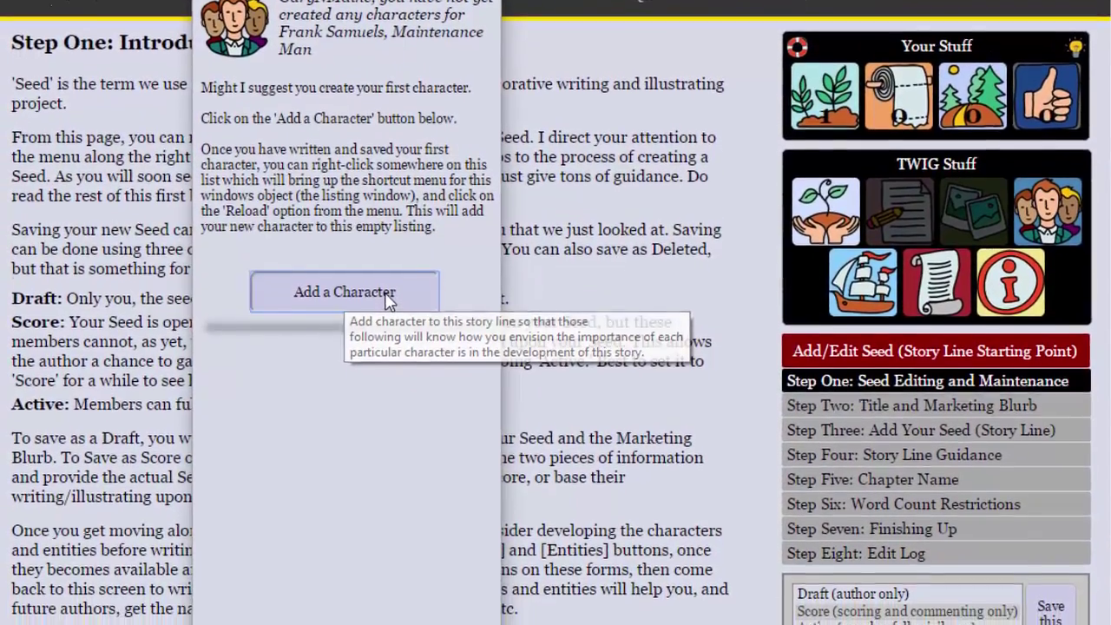
click(390, 358)
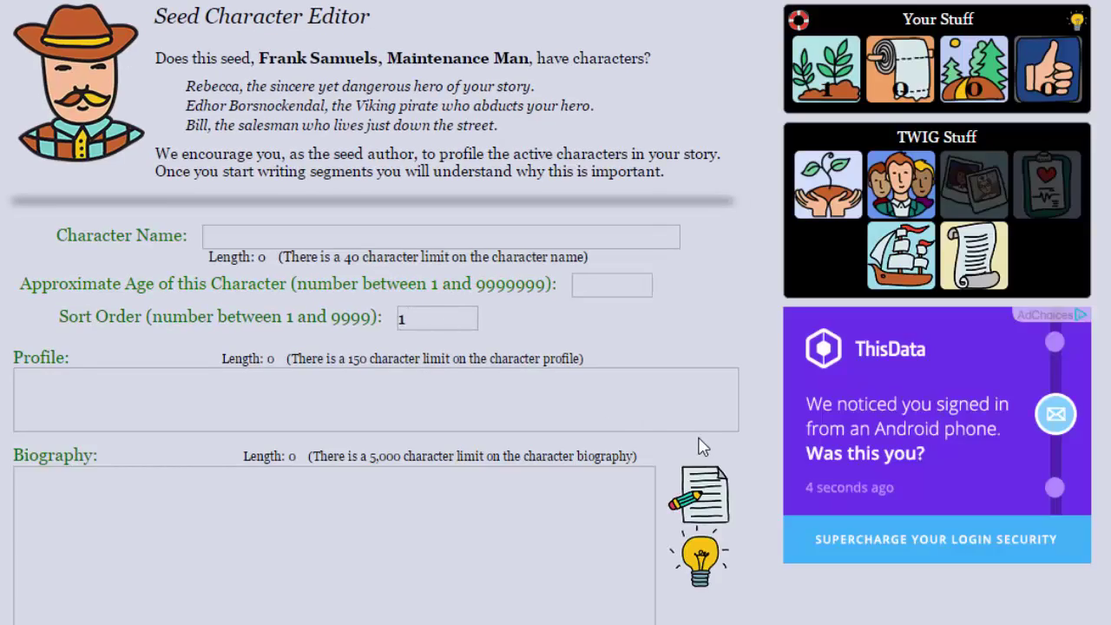
Examine the character editor's fields and the status options in the Character Status Report.
scroll(551, 448, down, 6)
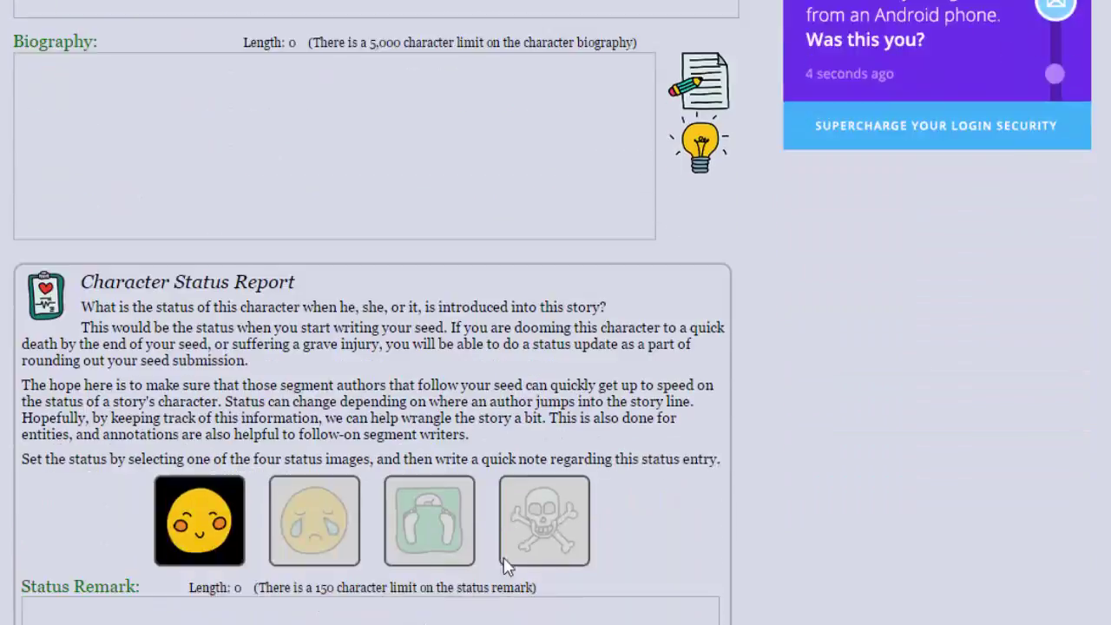
scroll(532, 549, up, 3)
scroll(531, 548, up, 3)
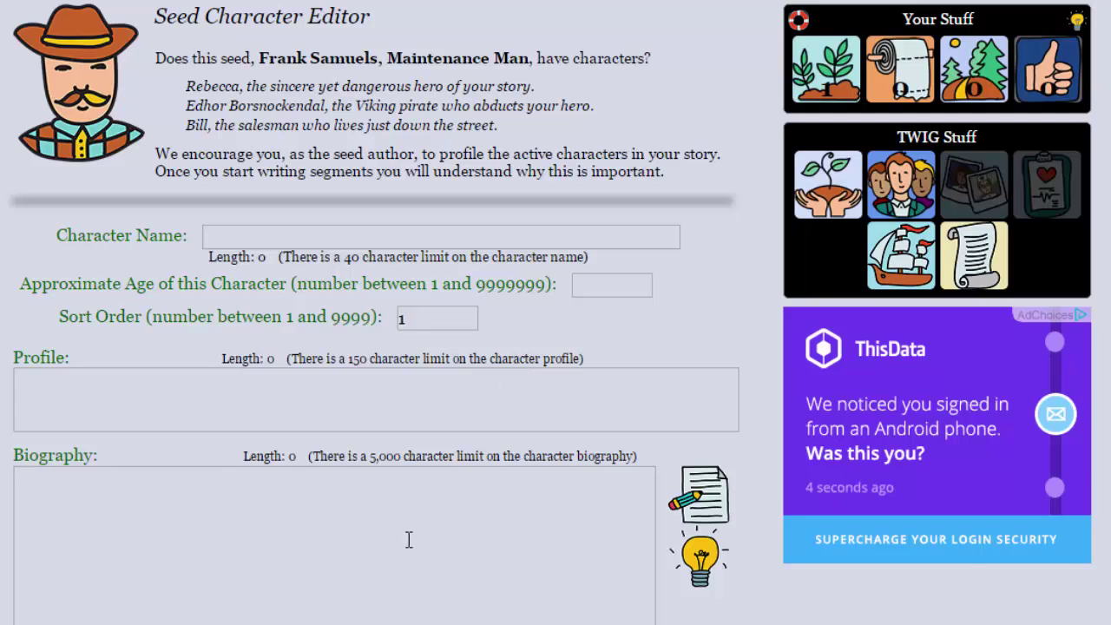
scroll(286, 538, down, 5)
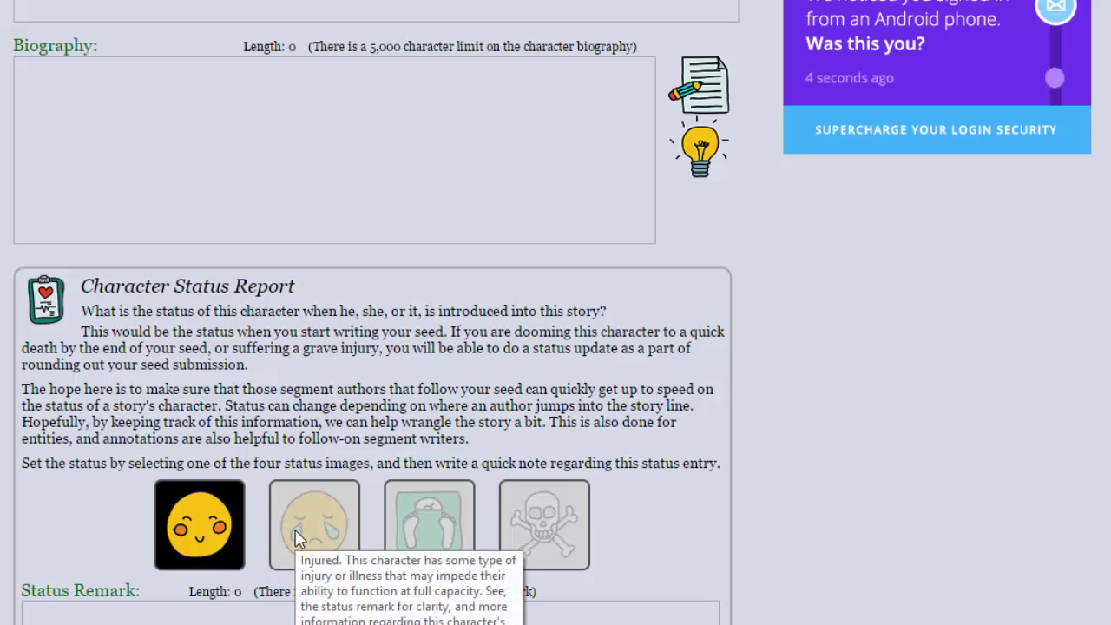
scroll(312, 512, up, 3)
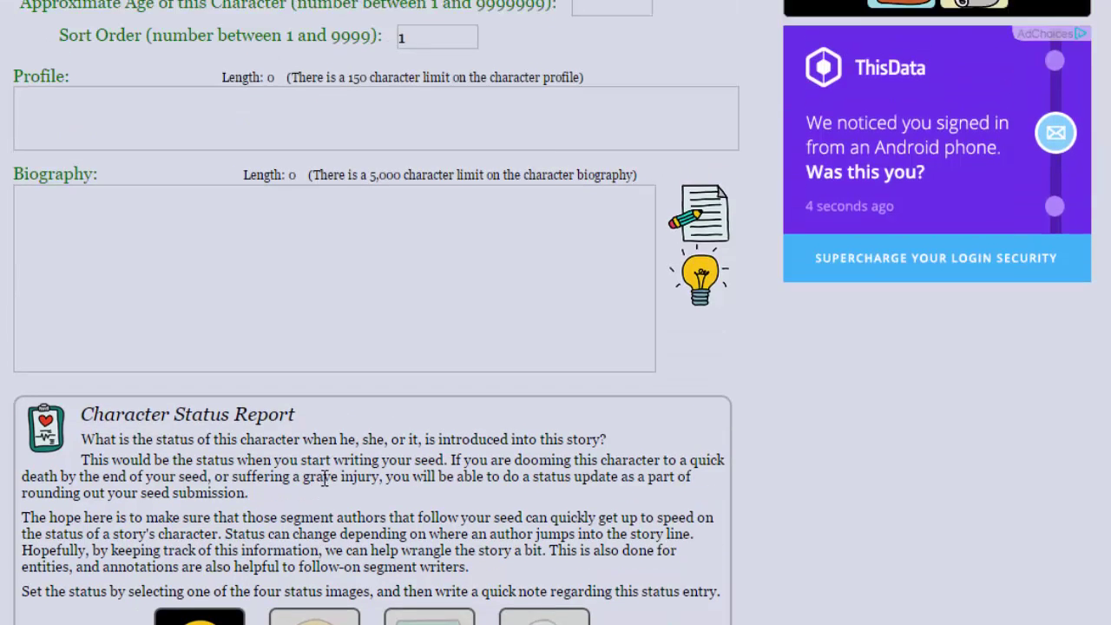
scroll(398, 498, up, 2)
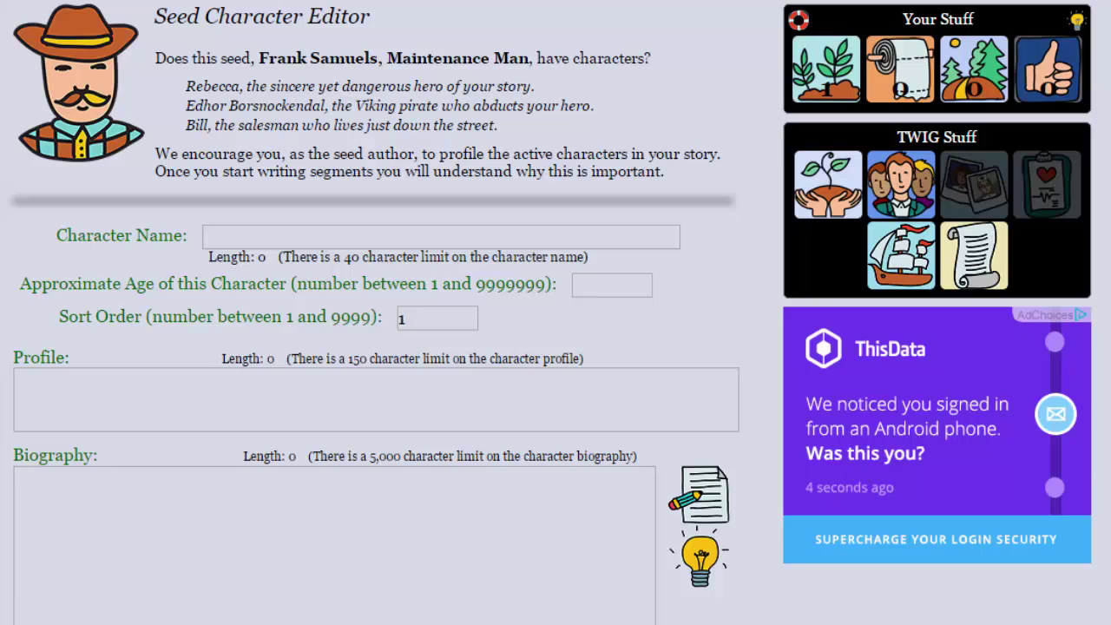
Enter the hero character's full name and set the approximate age to 27 and the sort order to 5.
click(256, 238)
text(Frank Samuels)
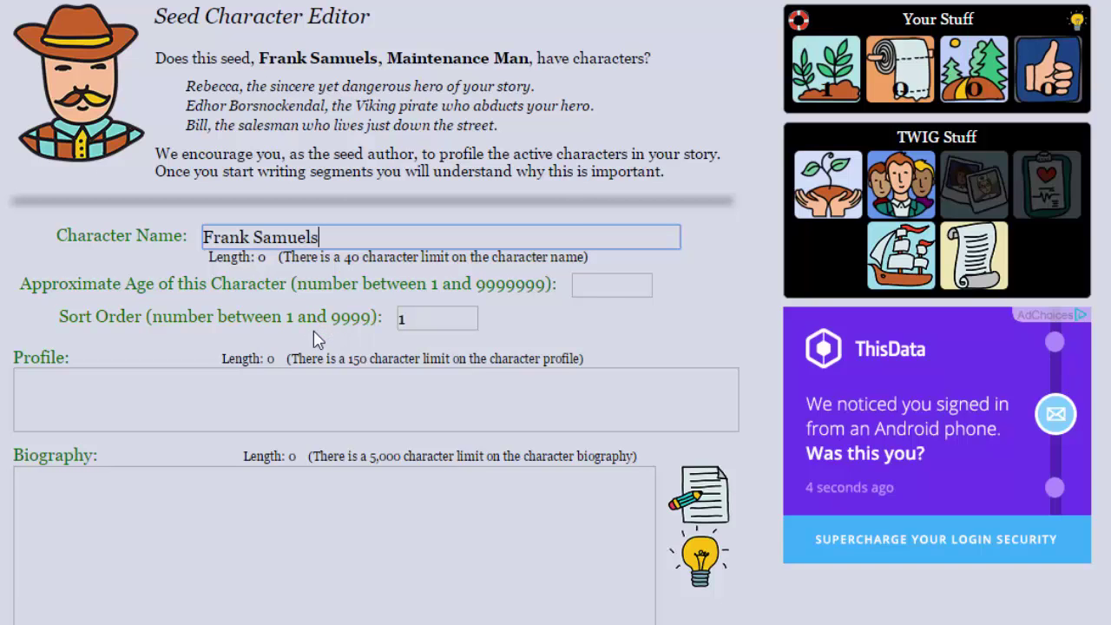
click(605, 287)
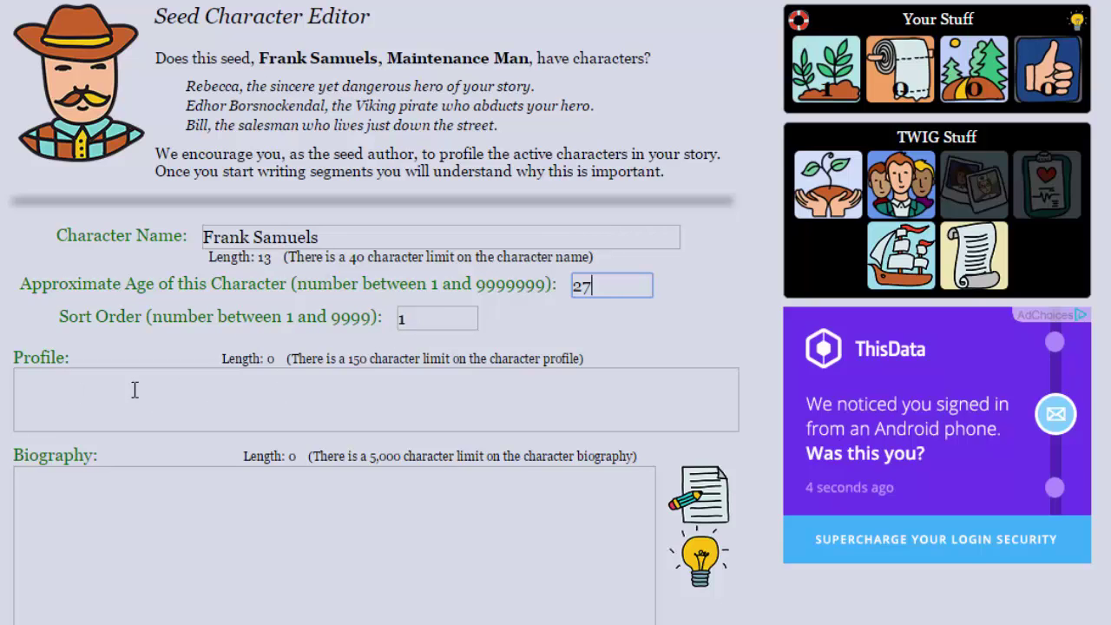
double_click(449, 323)
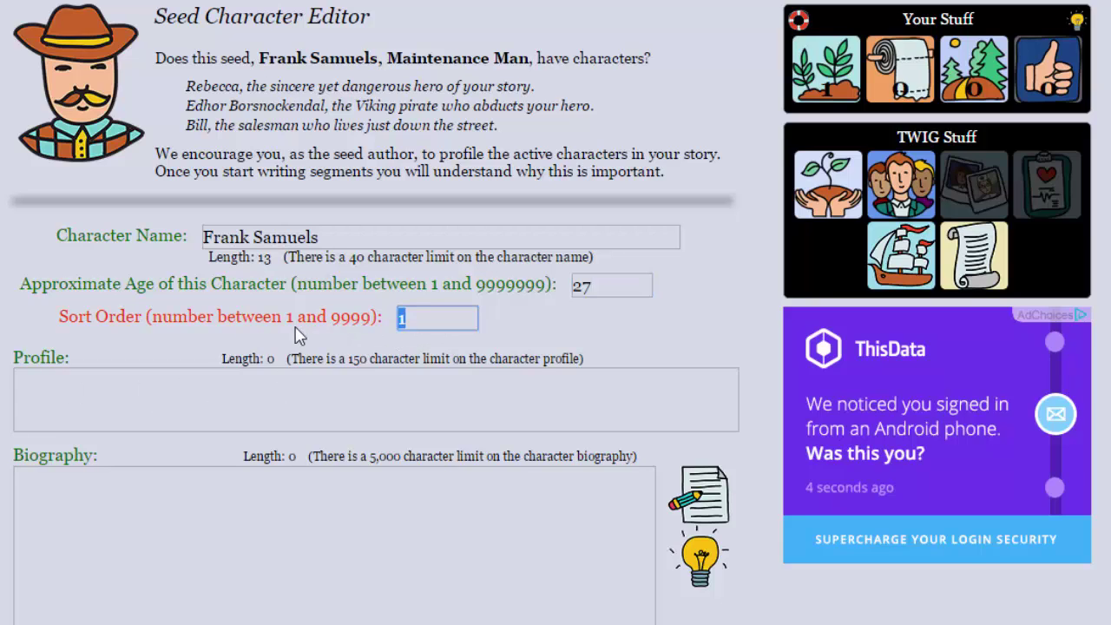
text(5)
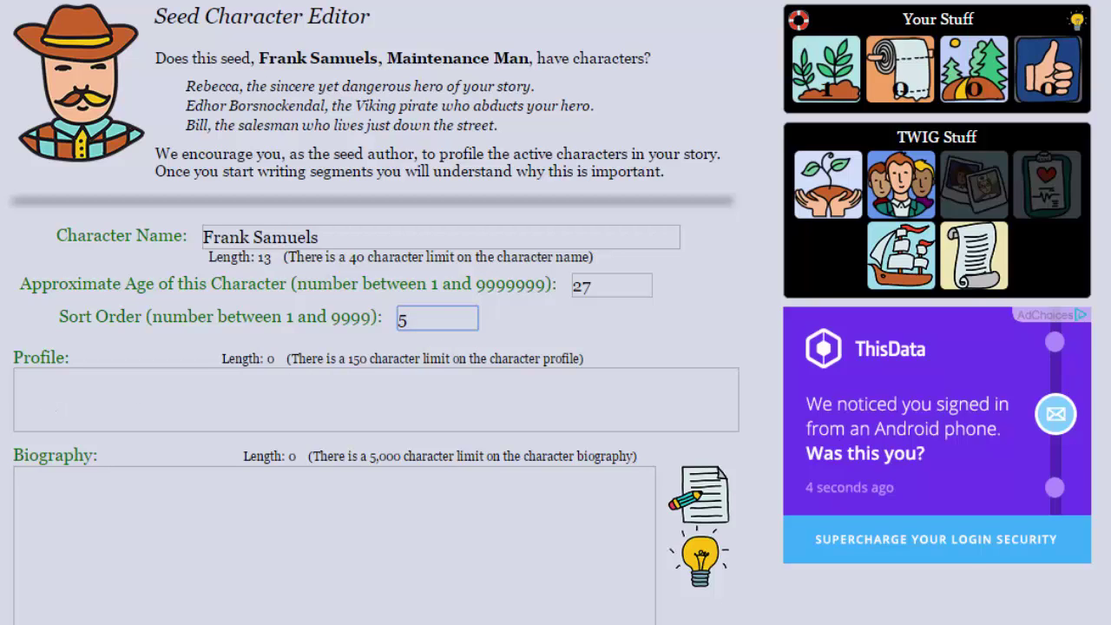
Write a profile describing the character as the tale's hero, a maintenance man aboard the planetary cargo vessel "[i]Alfred Benson[s]".
key(Tab)
click(231, 402)
text(This would be the hero of our tale. He is a maintenance man aboard a planetary cargo vessel by the name of the [i]Alfred Benson[s].\n)
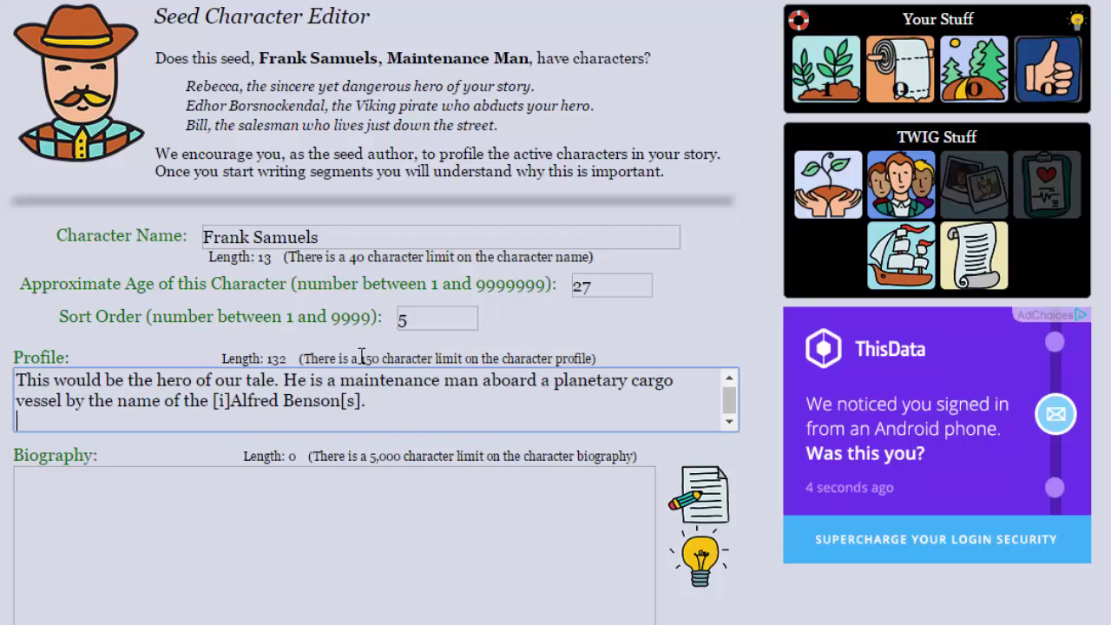
Examine the profile's 150-character limit and the [i] and [s] formatting tags around the vessel's name.
drag(360, 358, 373, 401)
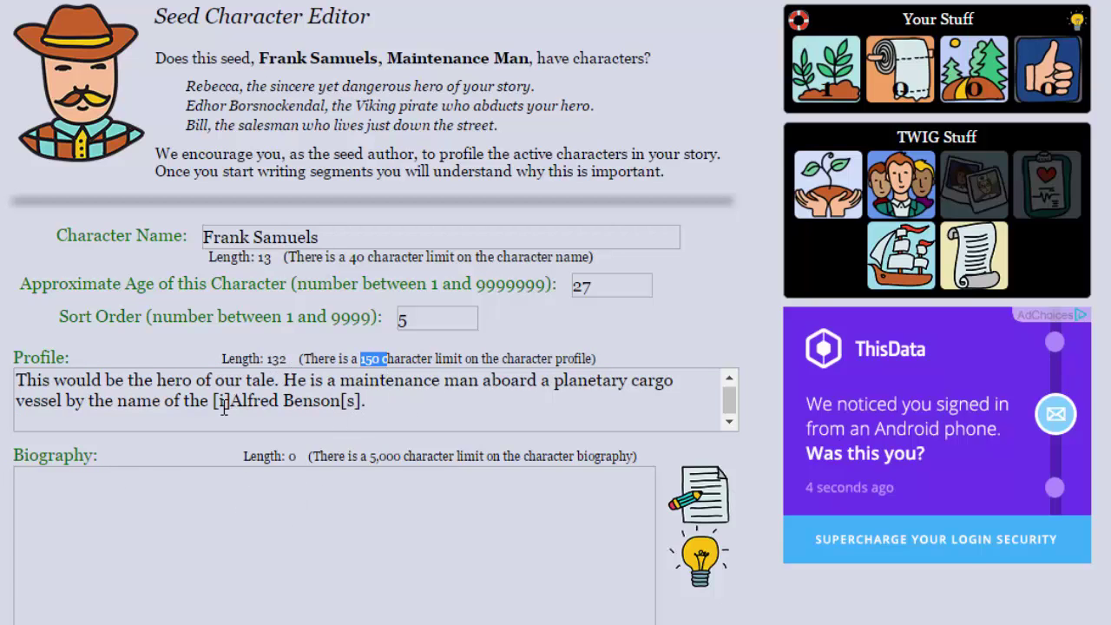
drag(213, 401, 221, 401)
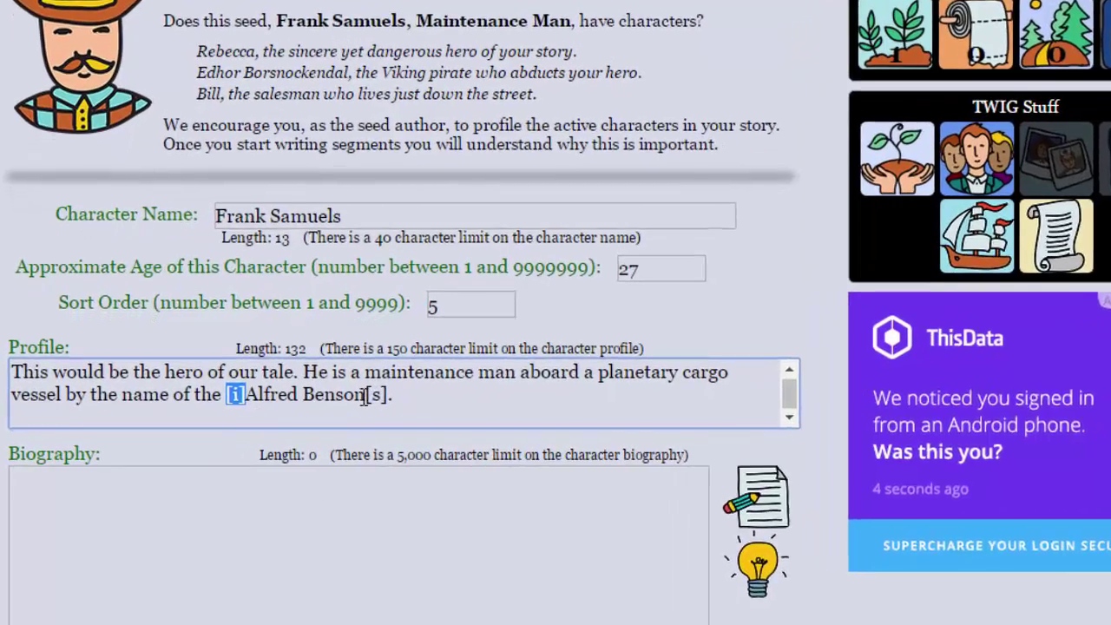
drag(340, 401, 363, 401)
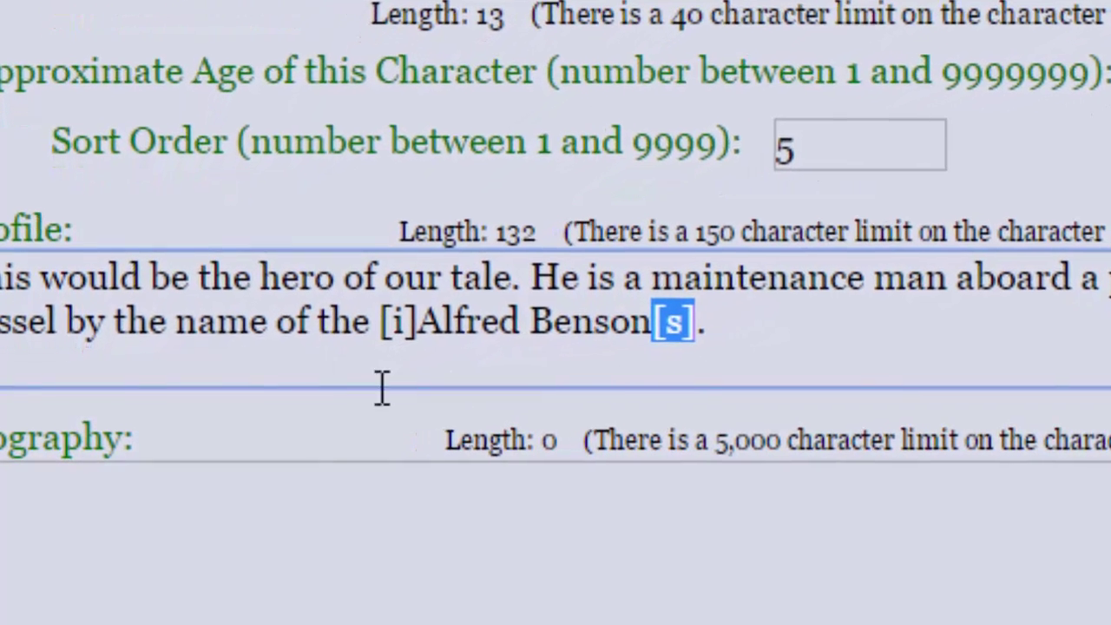
click(461, 317)
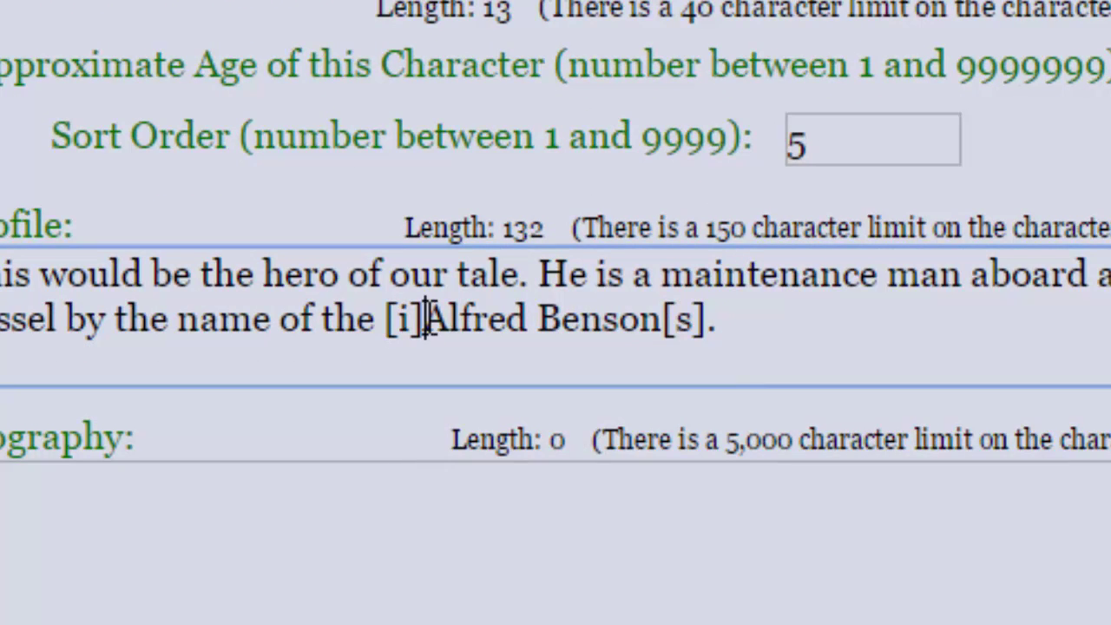
click(423, 319)
drag(664, 318, 710, 323)
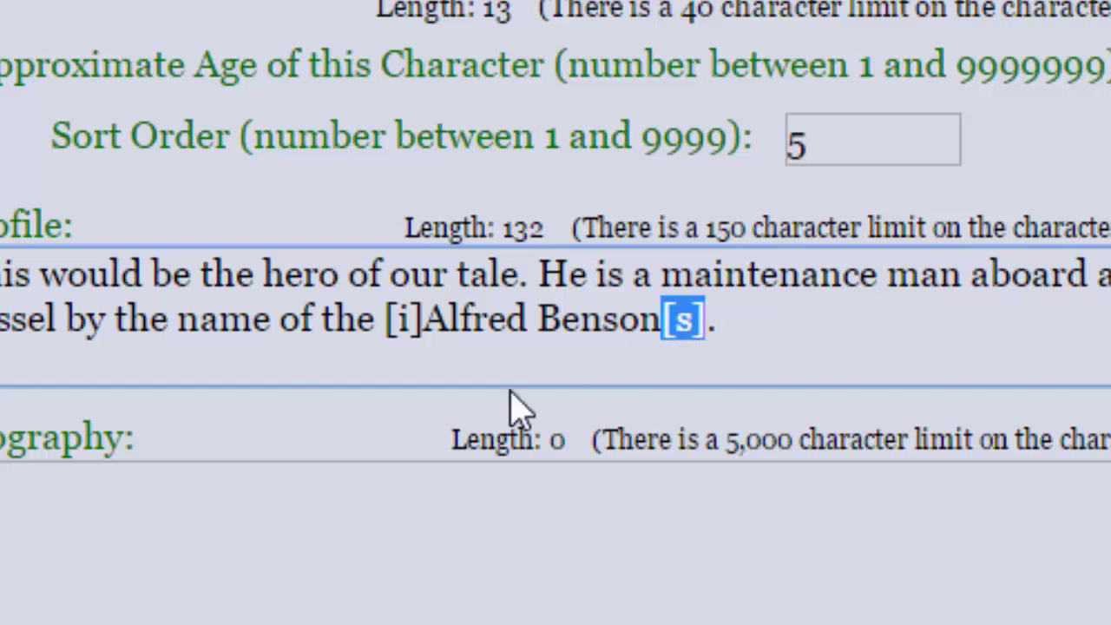
click(116, 554)
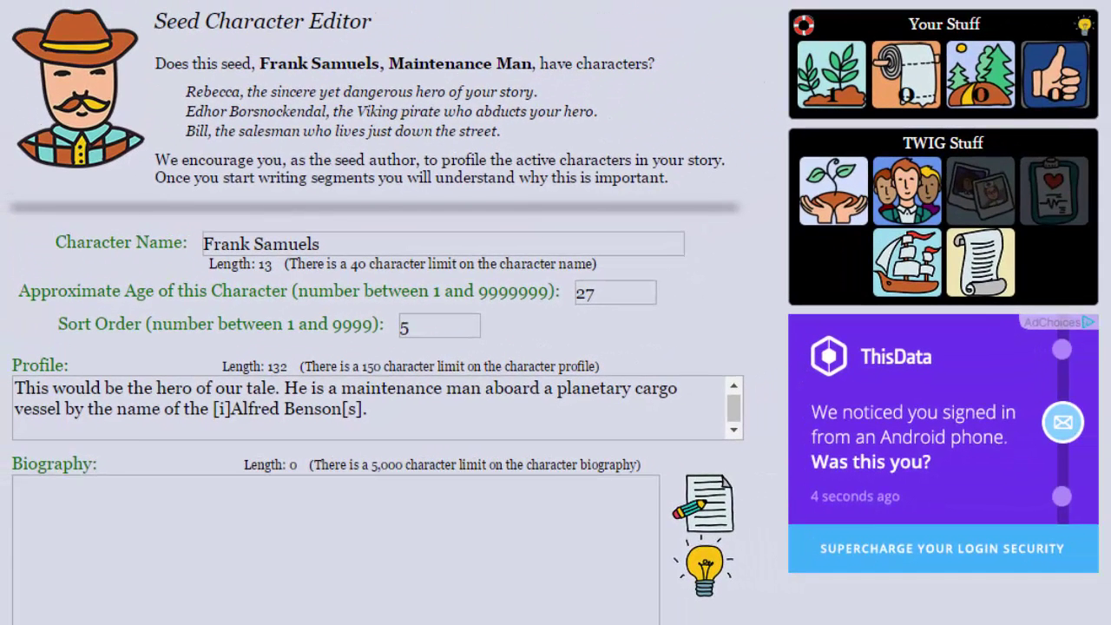
Enter the status remark "In good health at the beginning of the story." in the Character Status Report.
mouse_move(66, 292)
scroll(175, 577, down, 5)
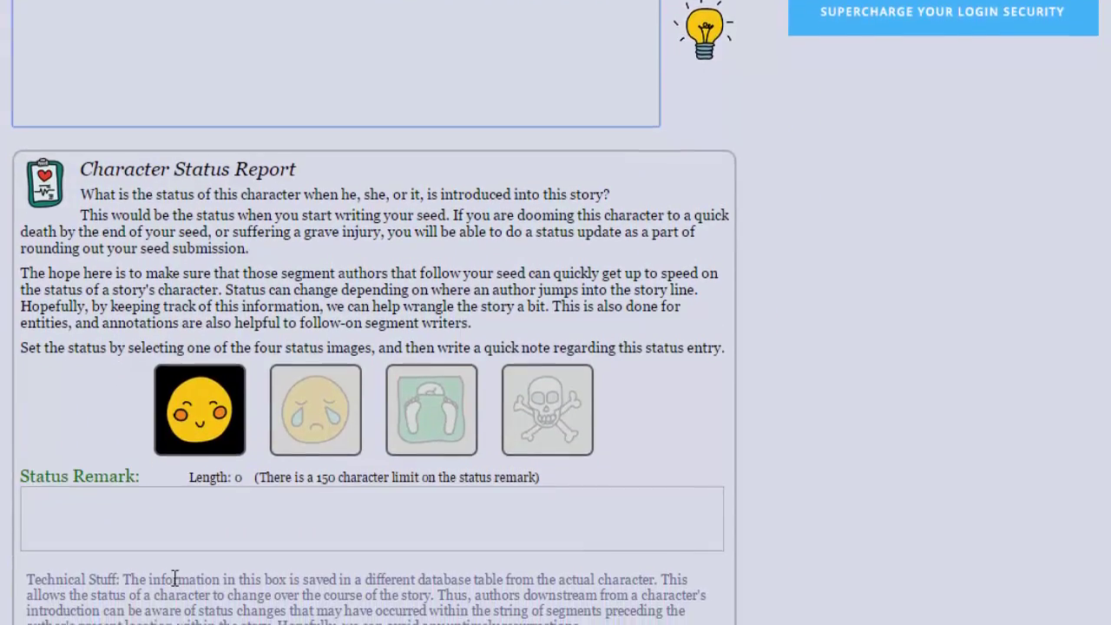
scroll(174, 578, down, 2)
click(84, 461)
text(In good health at the beginning of the story.)
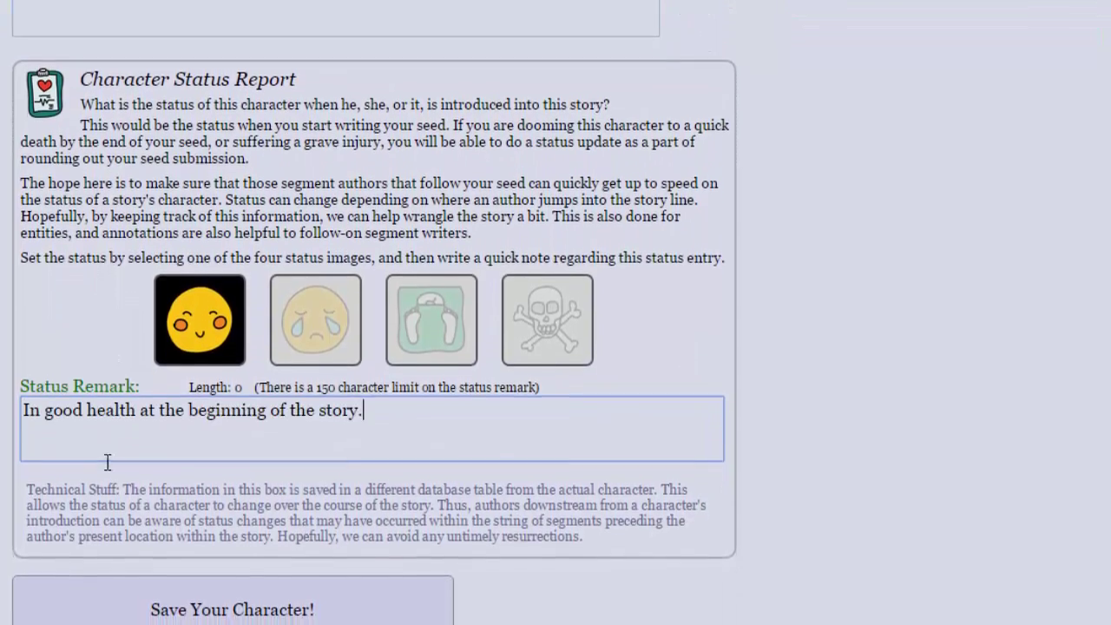
scroll(130, 461, down, 1)
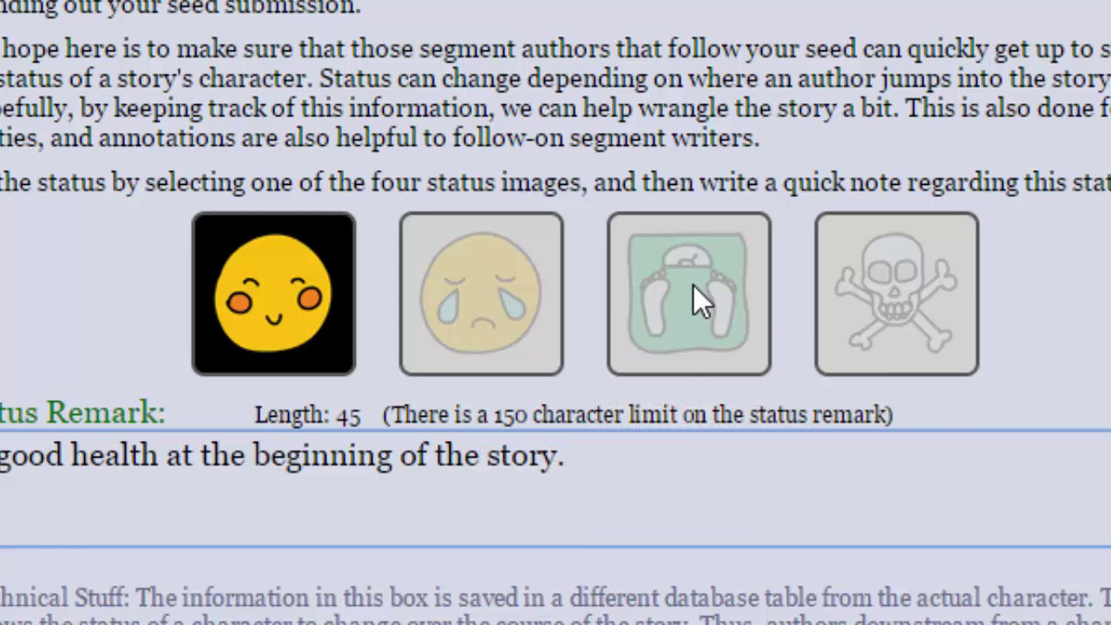
Choose the happy-face status for the character and save the character.
mouse_move(693, 287)
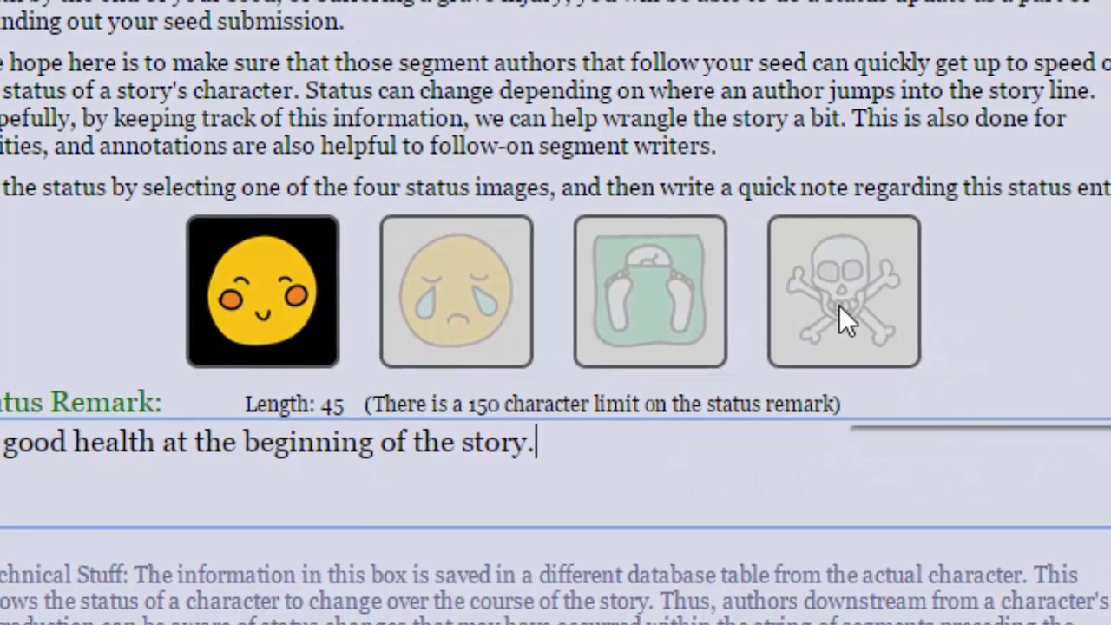
mouse_move(890, 304)
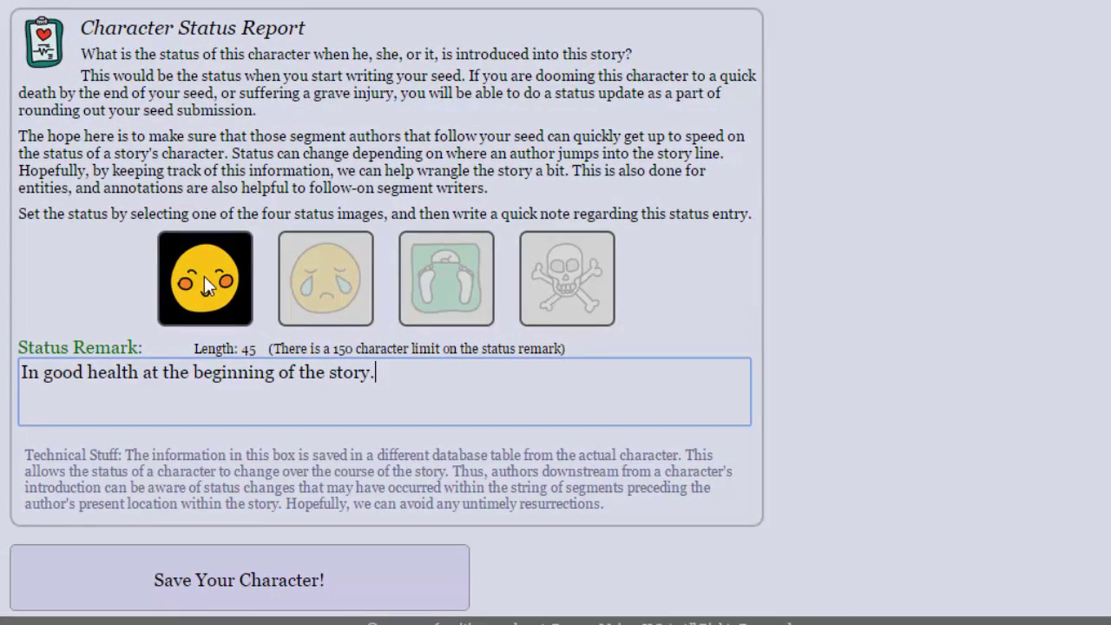
click(205, 274)
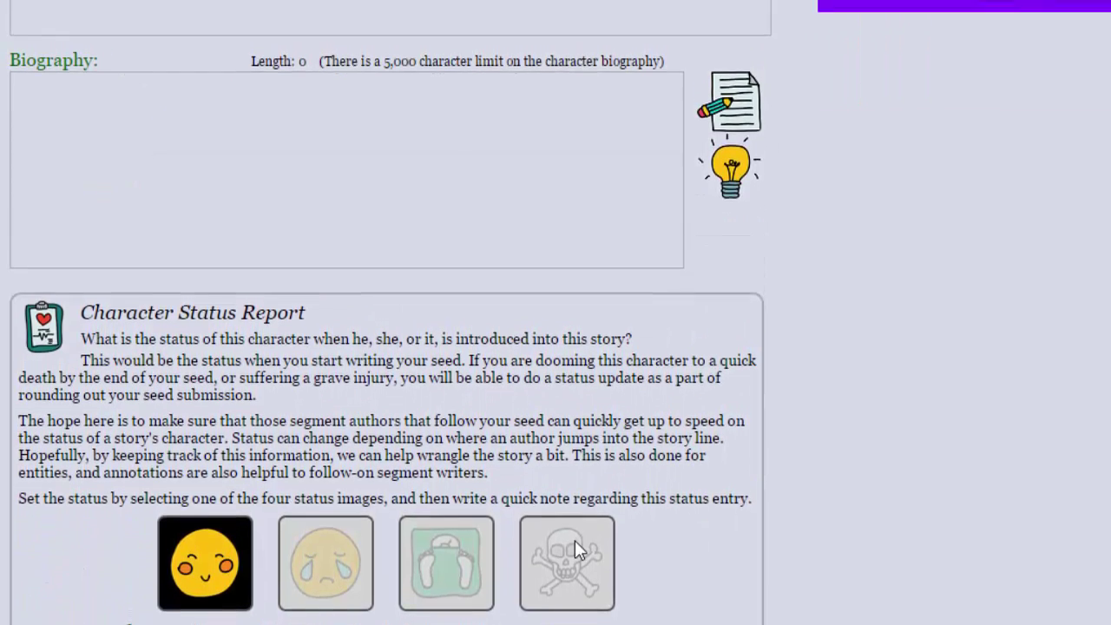
Reopen the seed's character list and start adding a second character.
scroll(575, 542, up, 5)
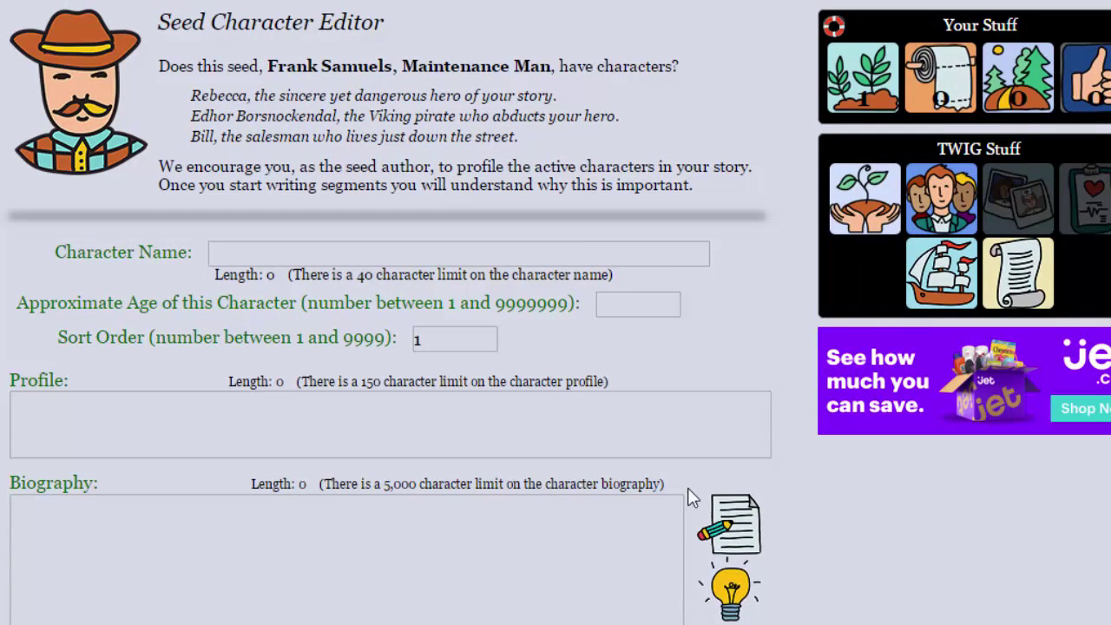
click(960, 200)
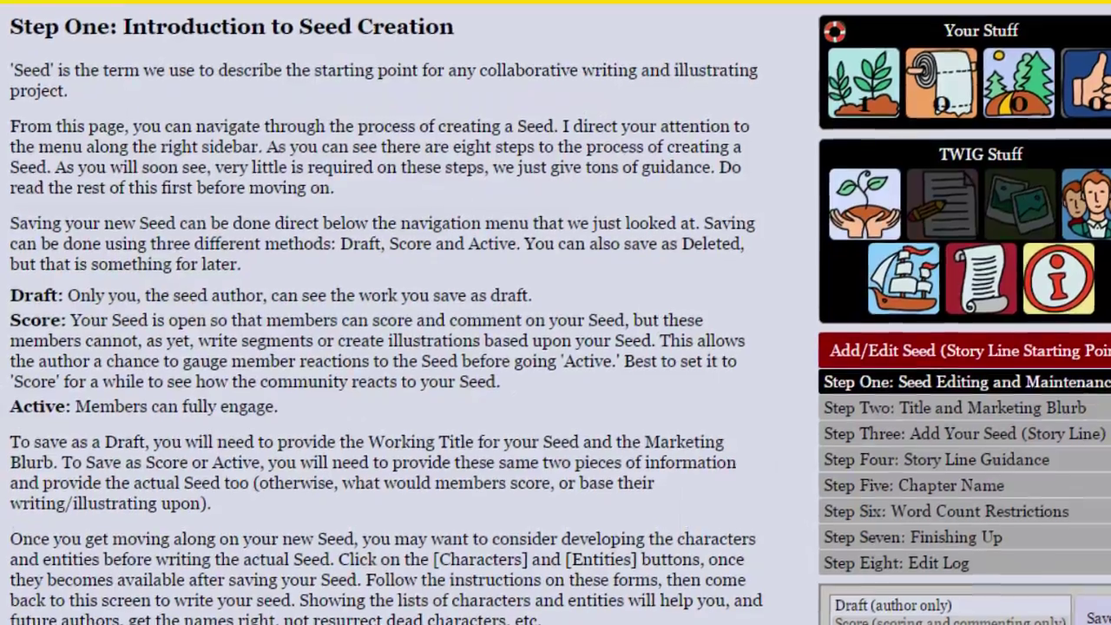
drag(2, 47, 549, 2)
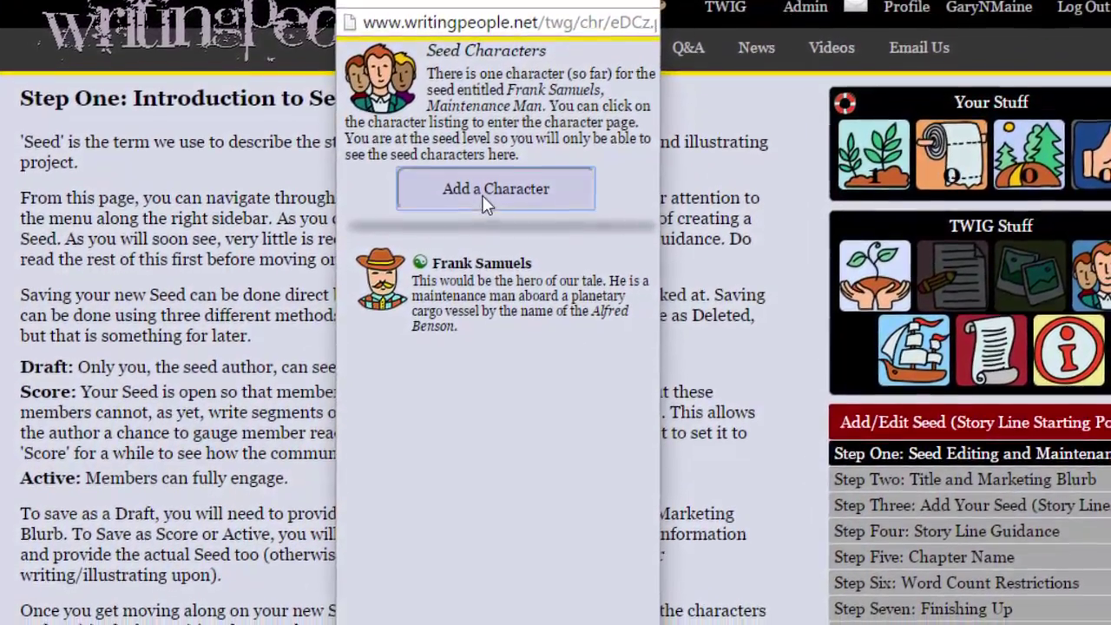
click(488, 226)
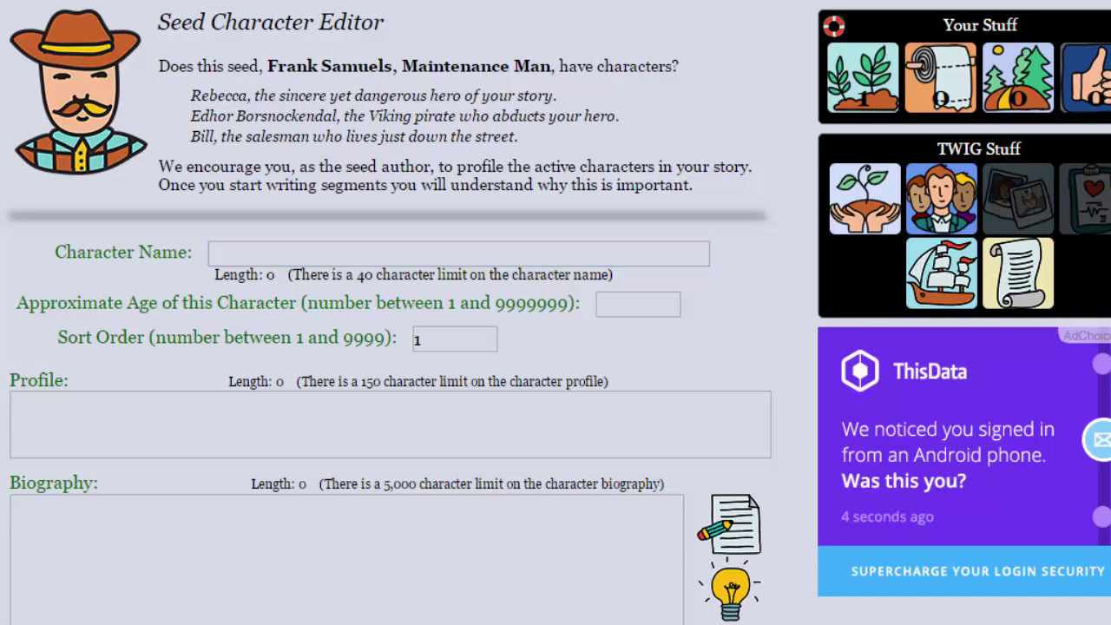
Enter the captain's full name as the new character's name, with approximate age 38 and sort order 44.
click(250, 257)
text(Captain Willam Smithson)
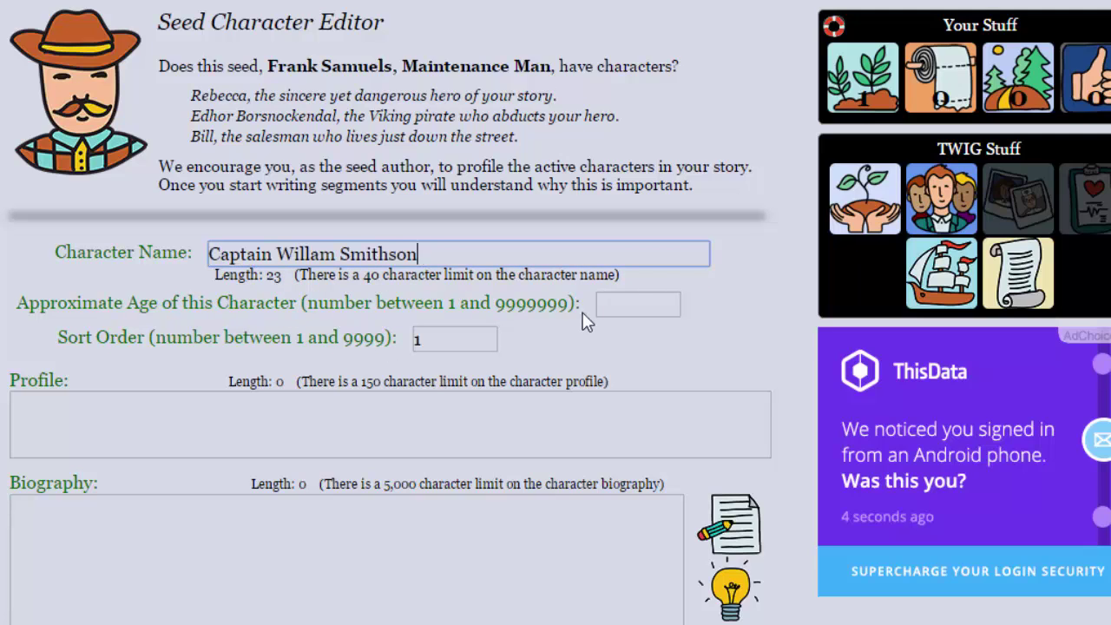
click(623, 298)
text(38)
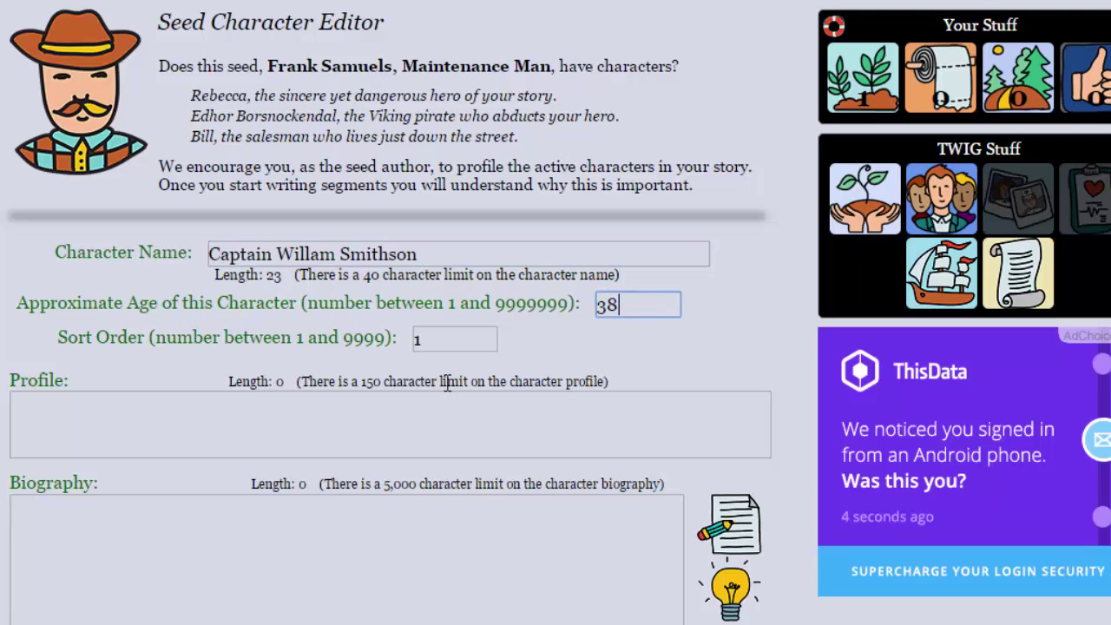
click(444, 342)
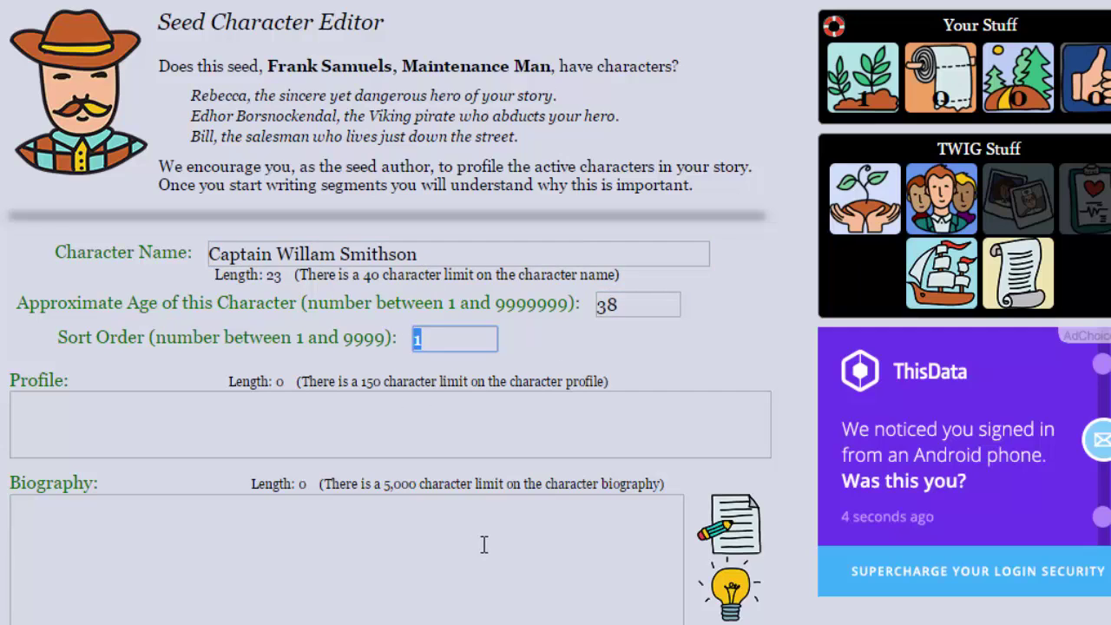
text(44)
Write the captain's profile: "A twenty-three year veteran of the Kirgallon Fleet running cargo off the planet Zut.".
click(373, 424)
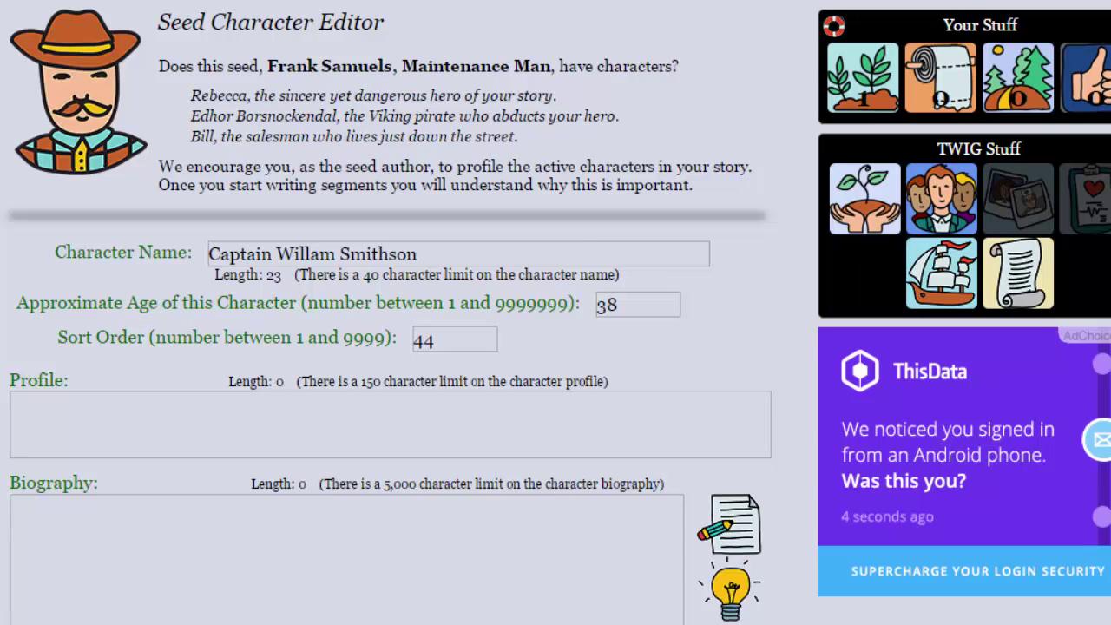
click(314, 437)
text(A twenty-three year veteran of the Kirgallon Fleet running cargo off the planet Zut.)
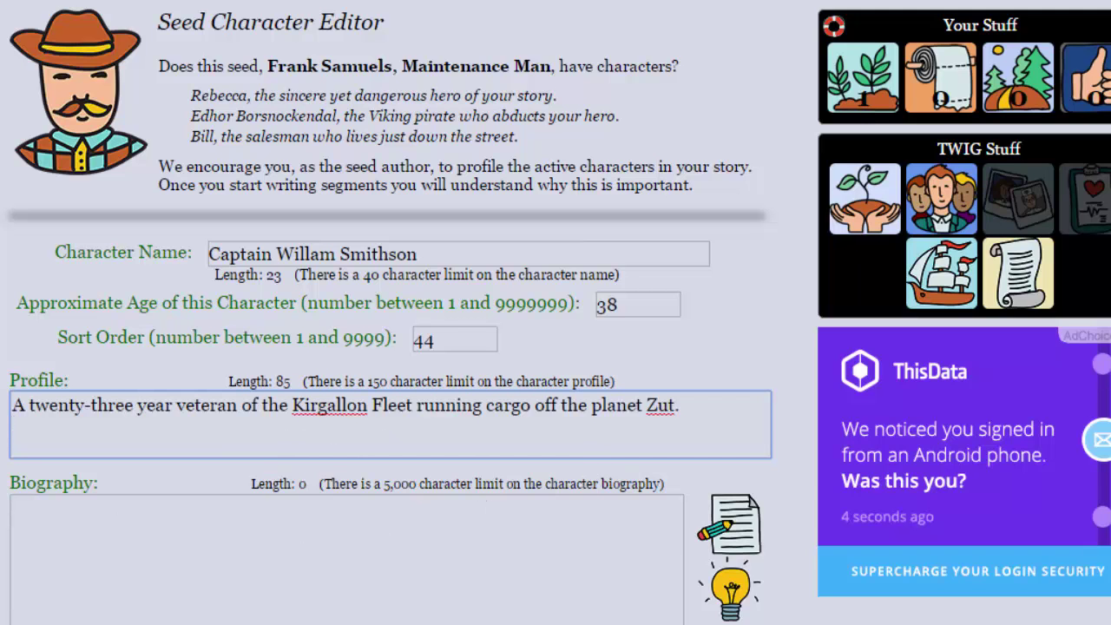
Enter the status remark "In good health at the beginning of the story." for the captain and save the character.
scroll(206, 593, down, 3)
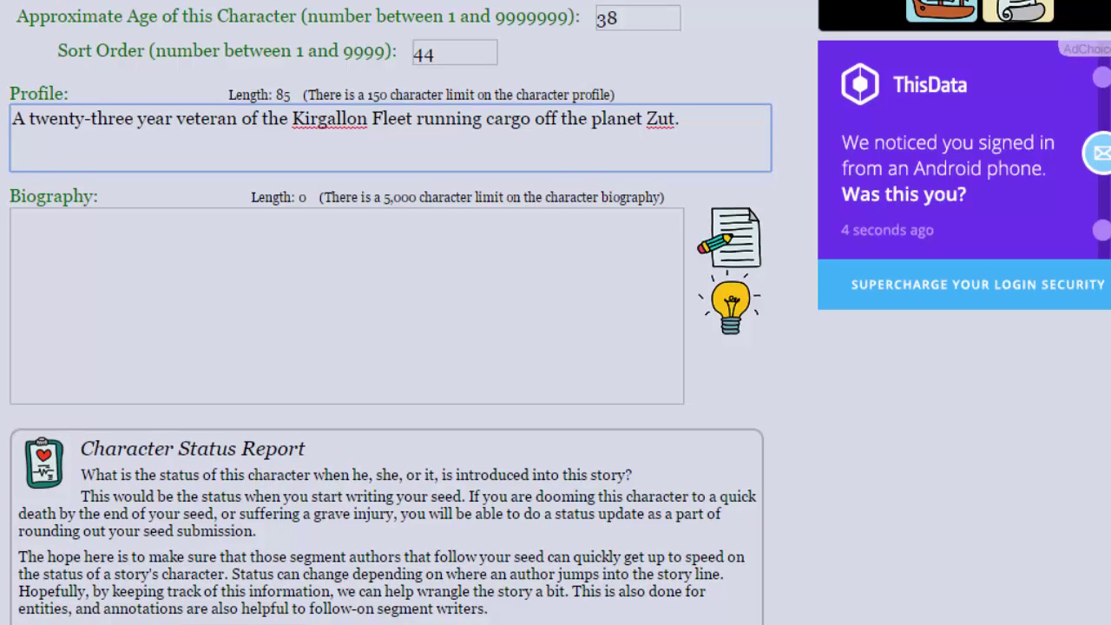
key(alt+Tab)
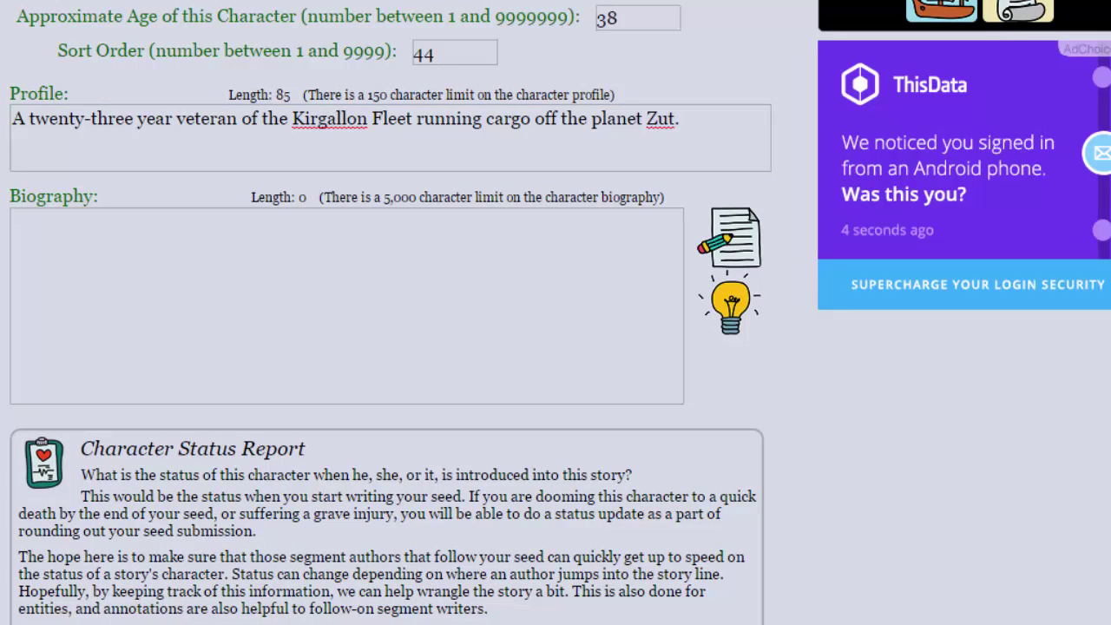
scroll(555, 313, down, 2)
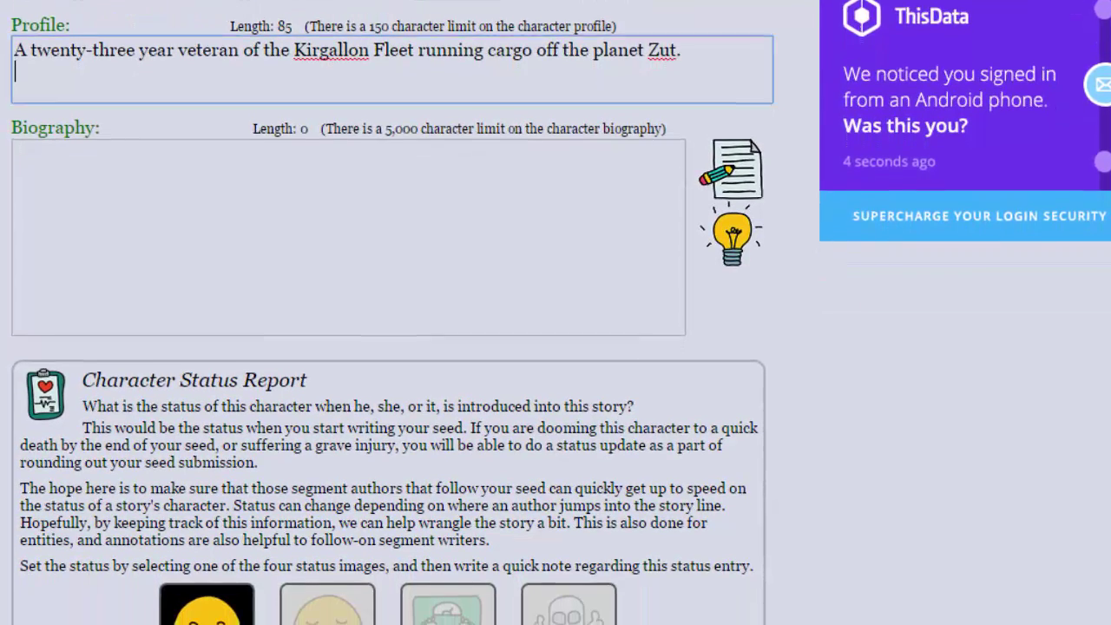
scroll(314, 588, down, 4)
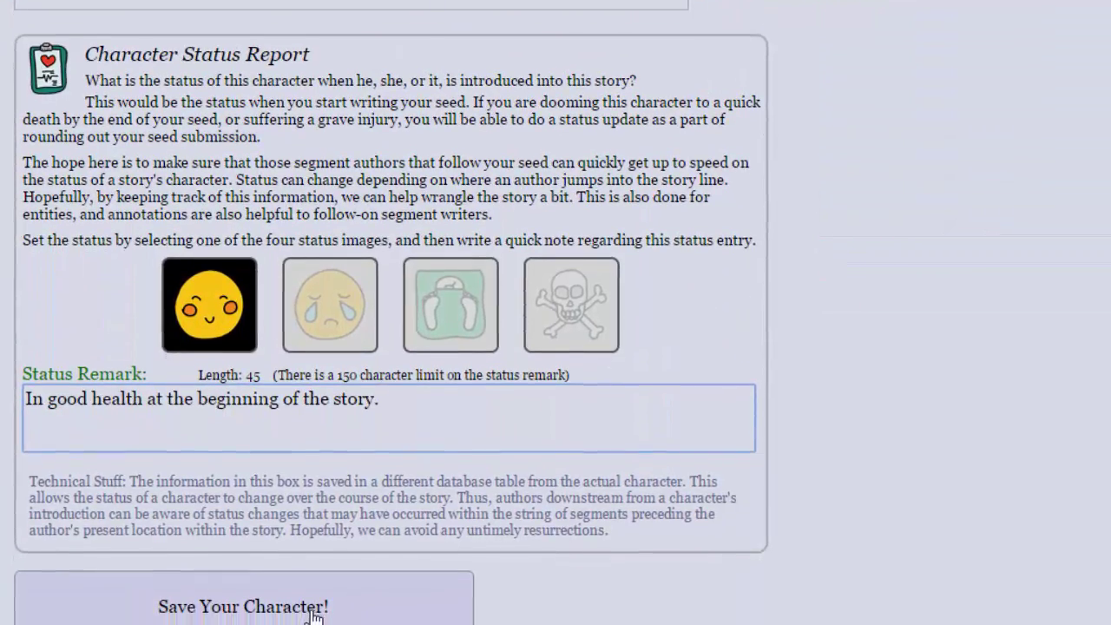
scroll(300, 596, up, 3)
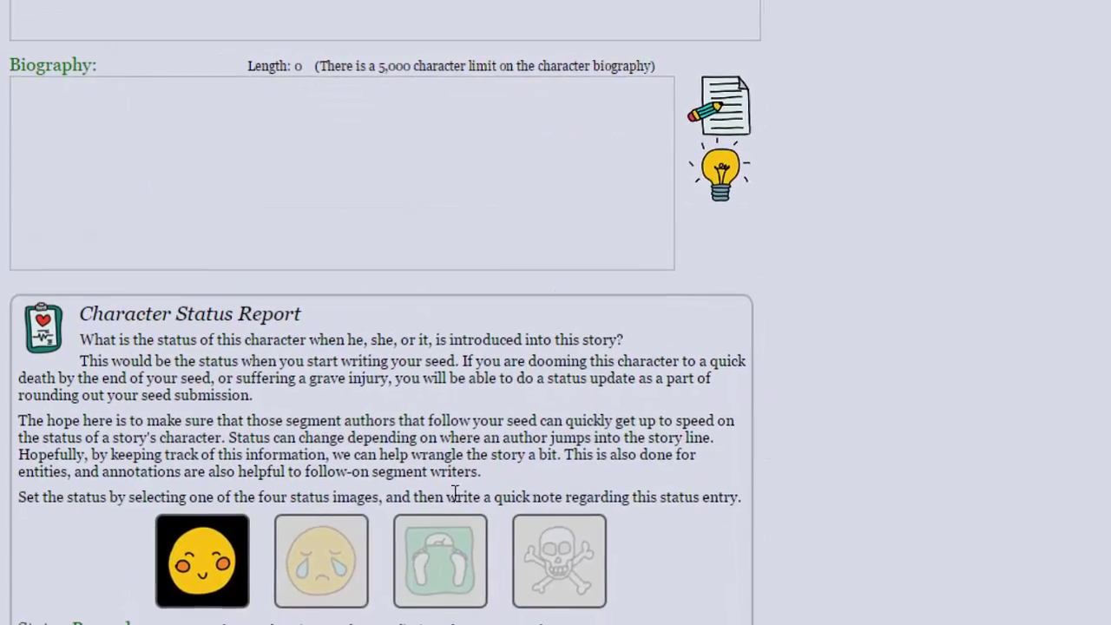
scroll(454, 503, up, 4)
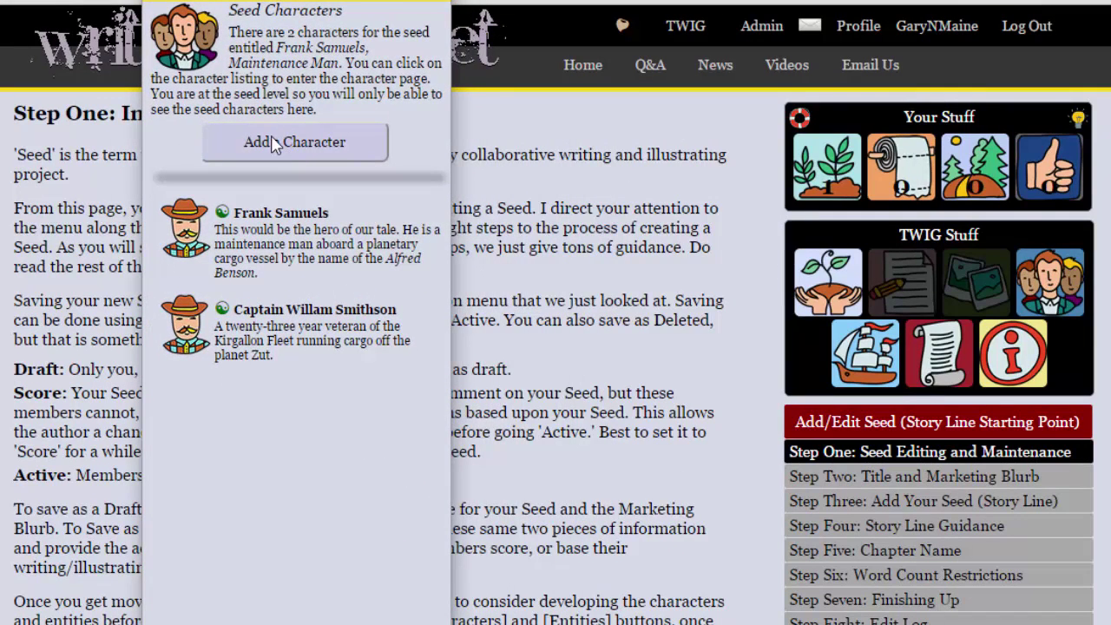
Open the maintenance man from the seed's character list and review the saved details and the available character actions.
click(257, 222)
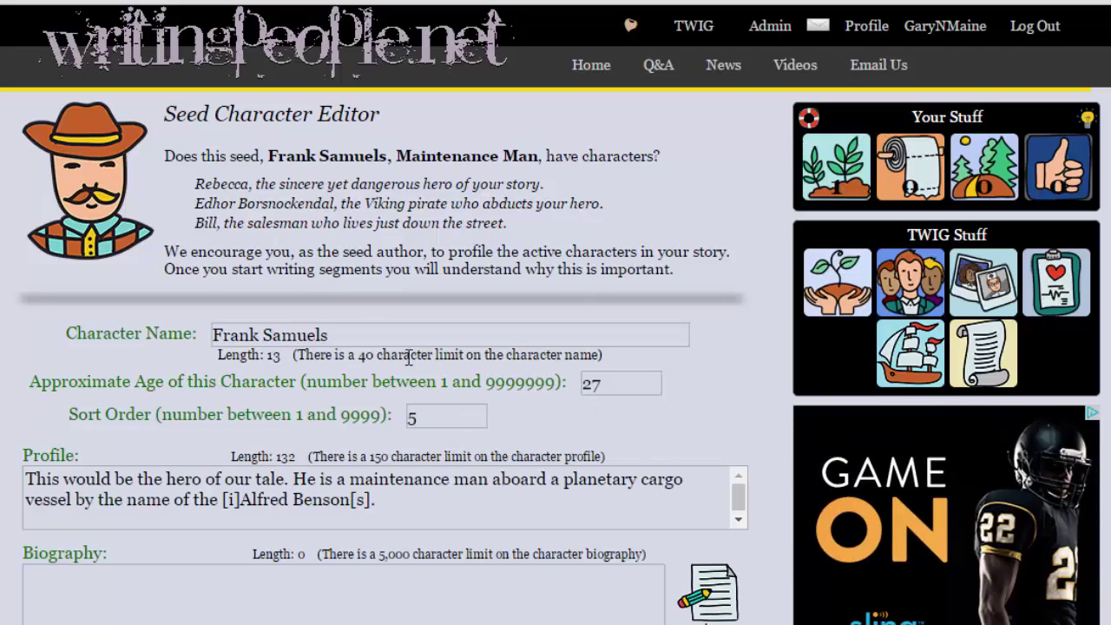
scroll(213, 358, down, 3)
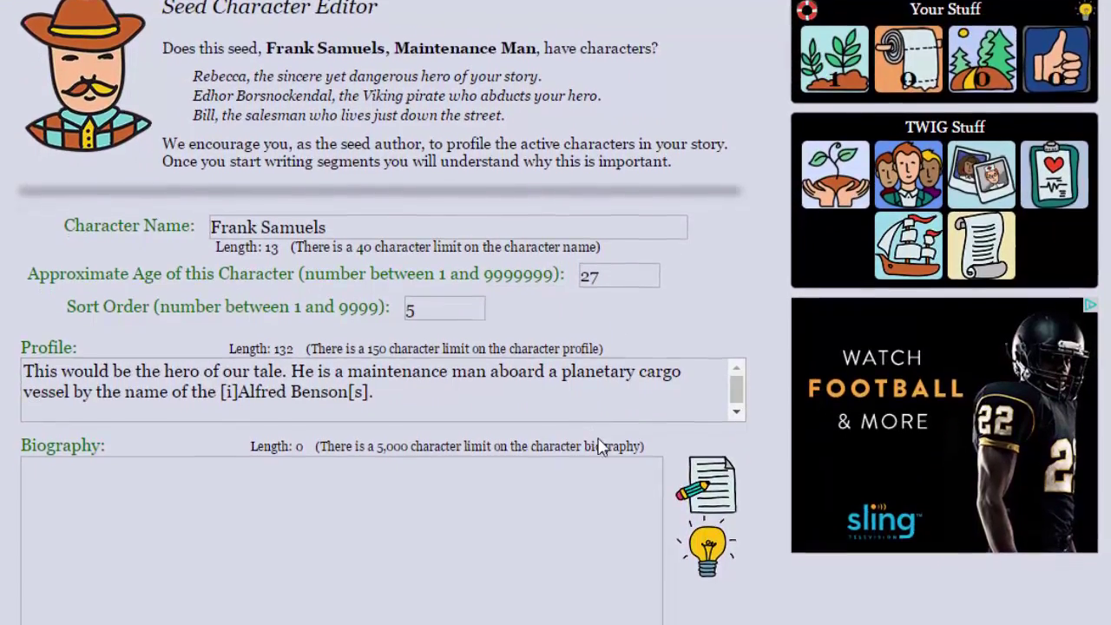
scroll(601, 406, down, 3)
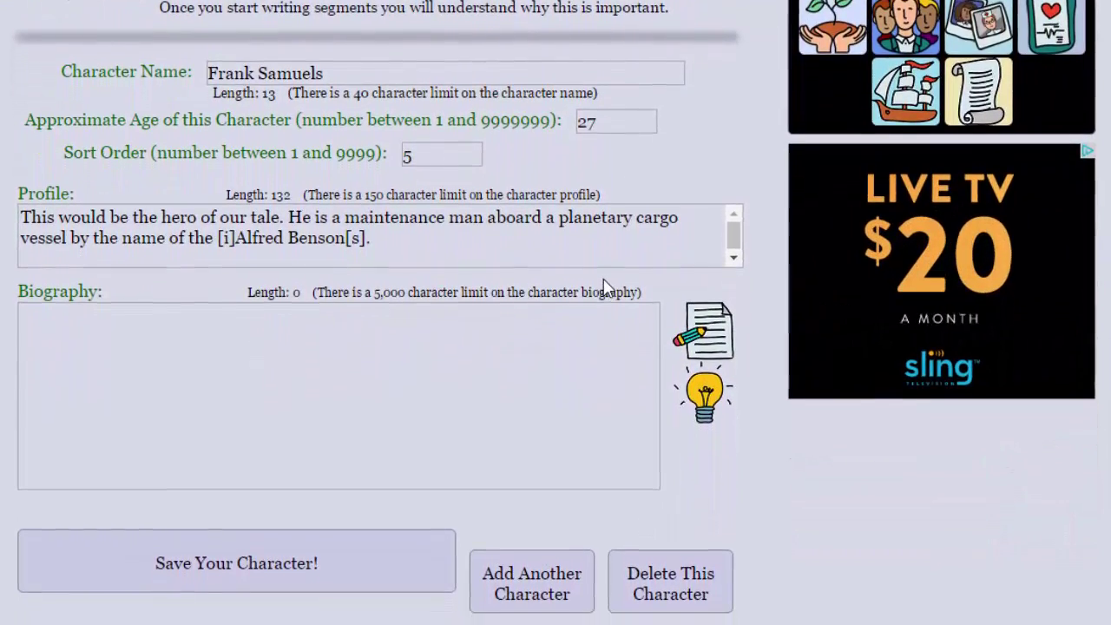
scroll(639, 263, up, 5)
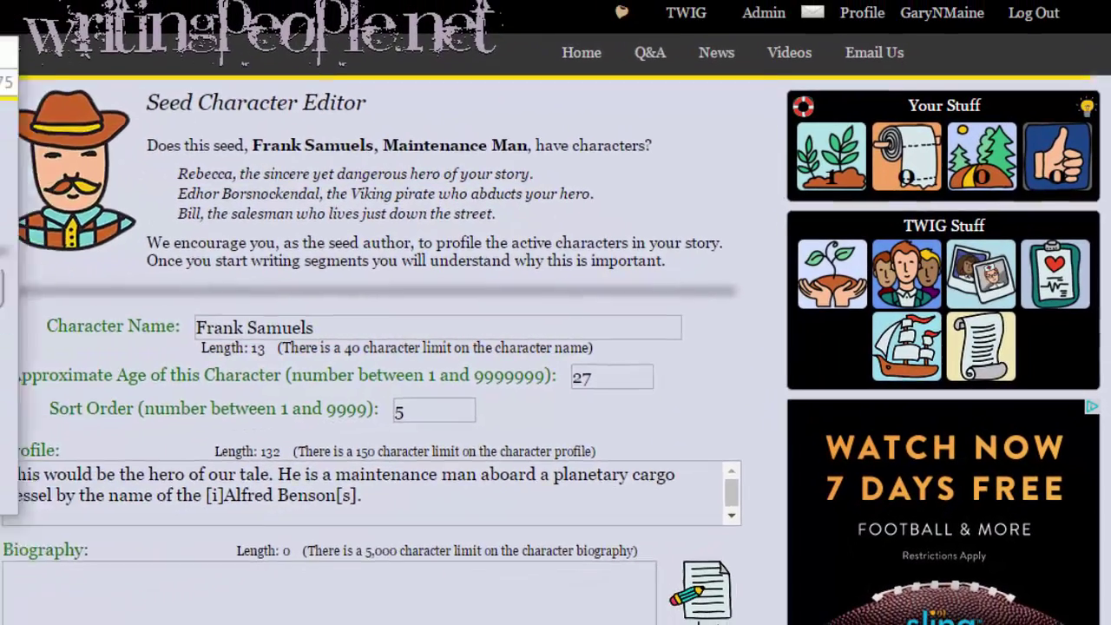
Open the maintenance man's Character Status Report and reposition its window over the editor's form fields.
click(1026, 245)
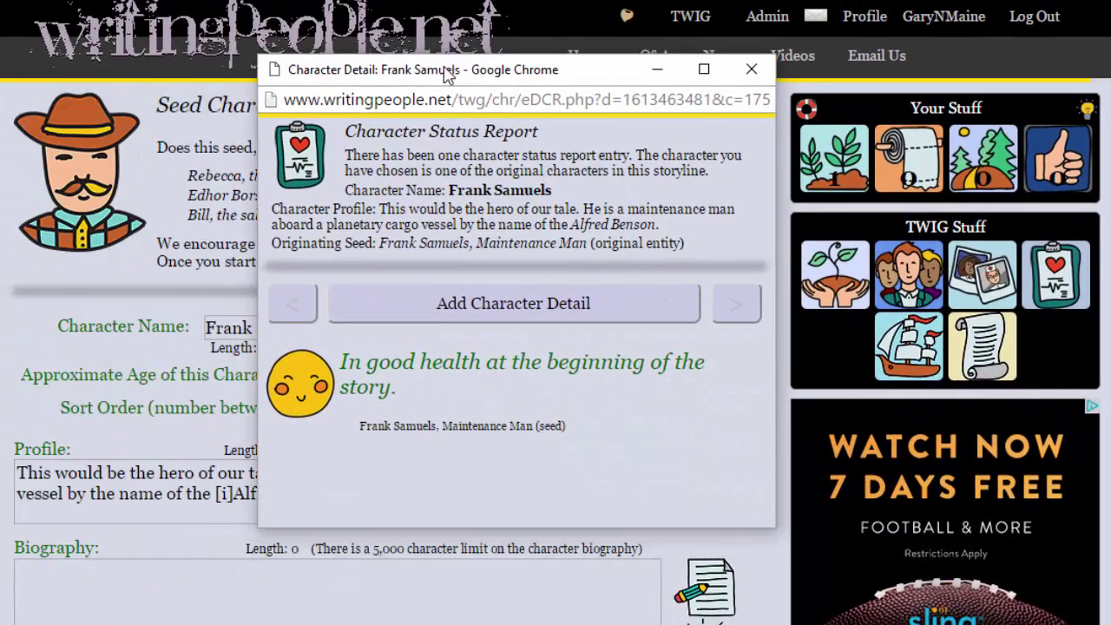
drag(447, 74, 382, 26)
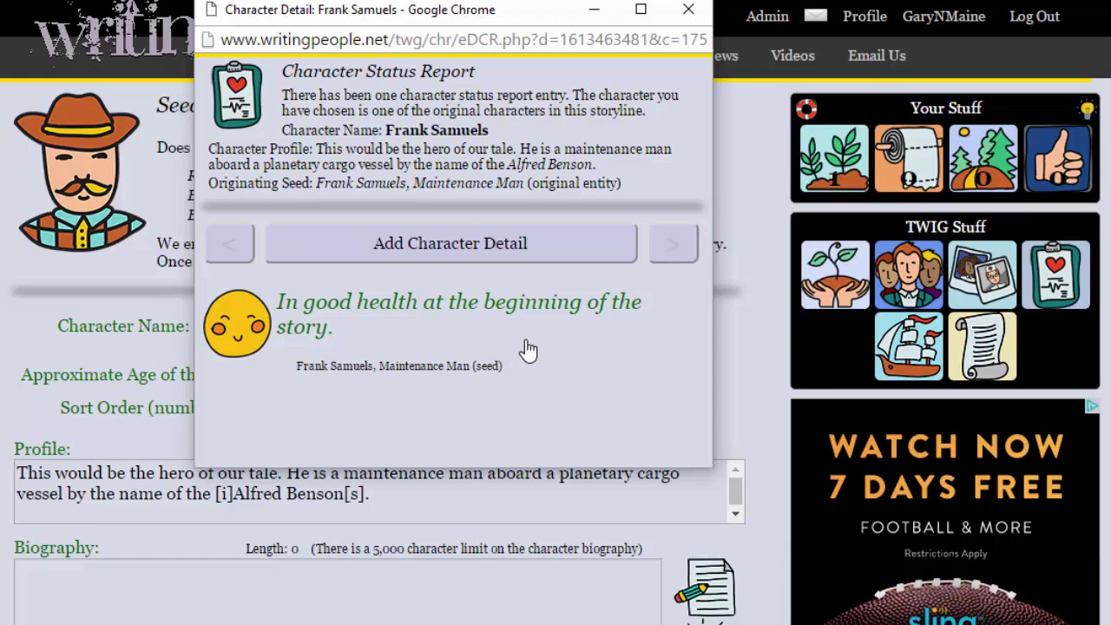
drag(441, 19, 416, 319)
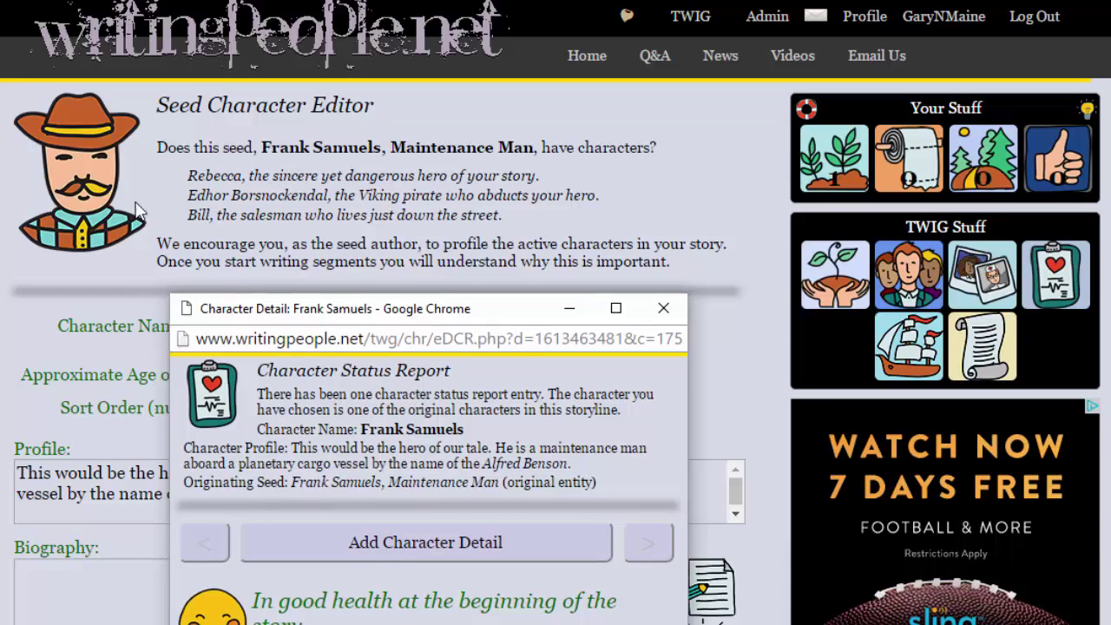
drag(342, 310, 294, 276)
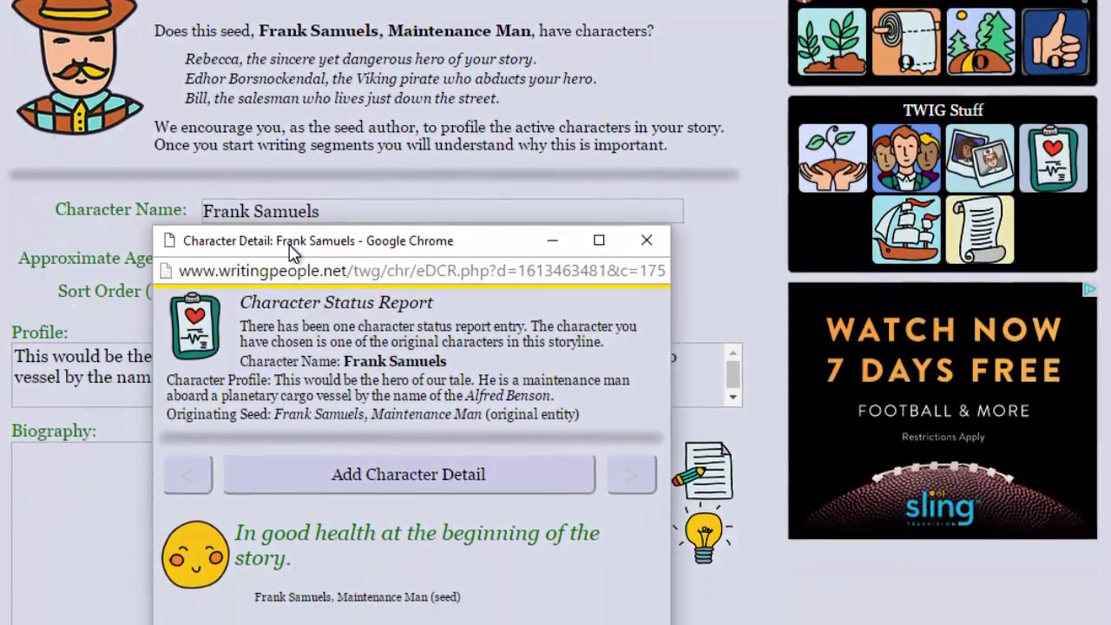